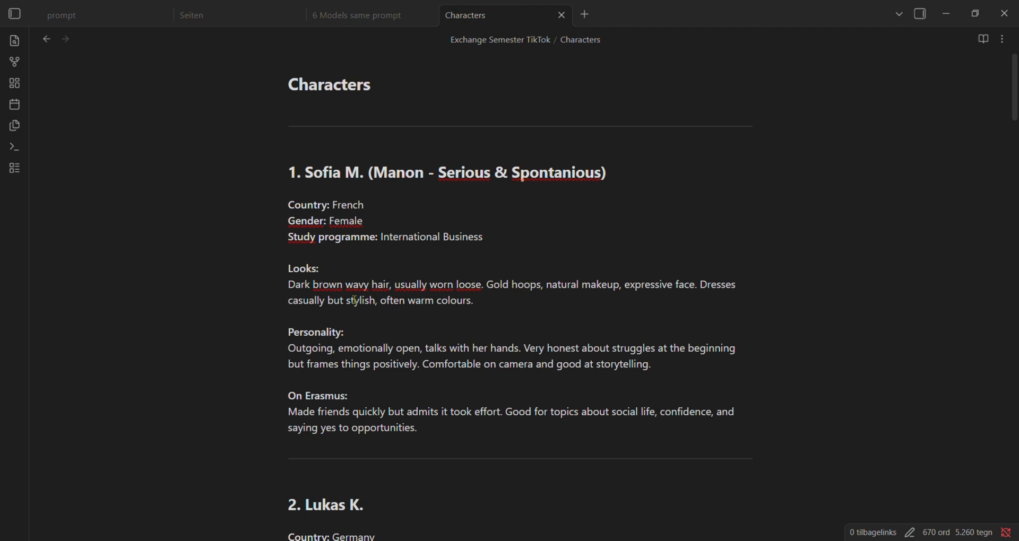
Step: Copy the first character's full profile in the Characters note, from its heading through the On Erasmus paragraph
{"action": "scroll", "coordinate": [415, 327], "scroll_direction": "down", "scroll_amount": 1}
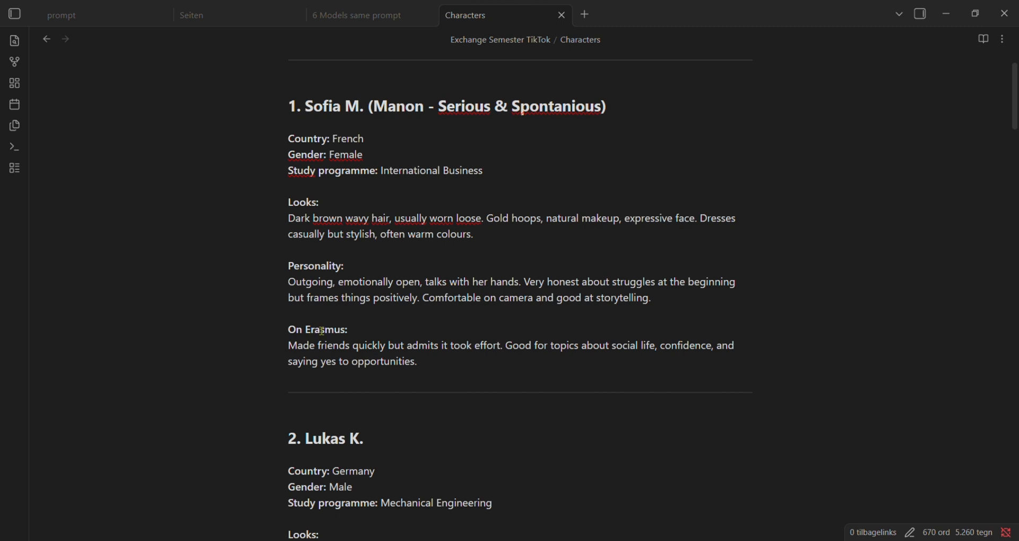
{"action": "left_click", "coordinate": [348, 346]}
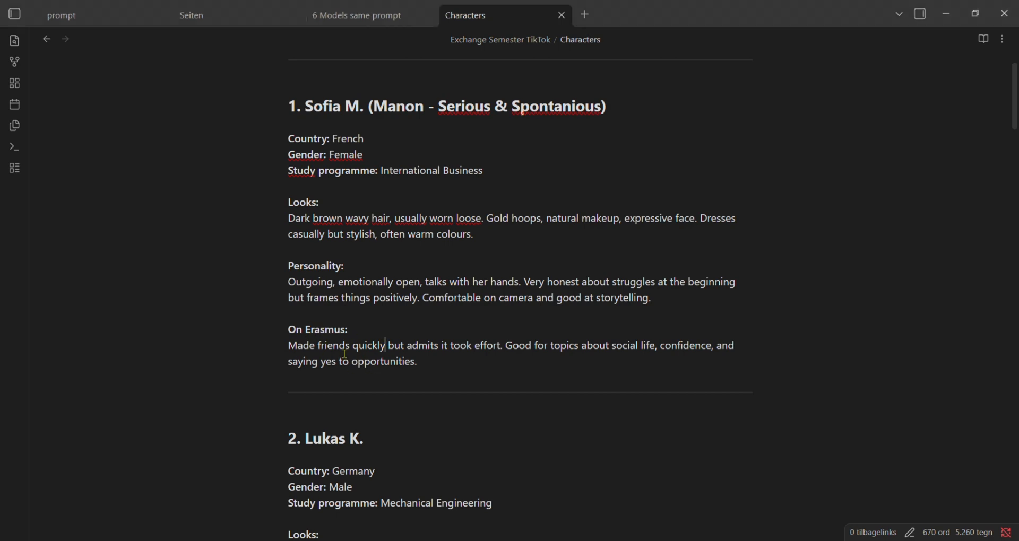
{"action": "left_click_drag", "start_coordinate": [357, 346], "coordinate": [488, 346]}
{"action": "left_click", "coordinate": [495, 348]}
{"action": "scroll", "coordinate": [499, 358], "scroll_direction": "up", "scroll_amount": 2}
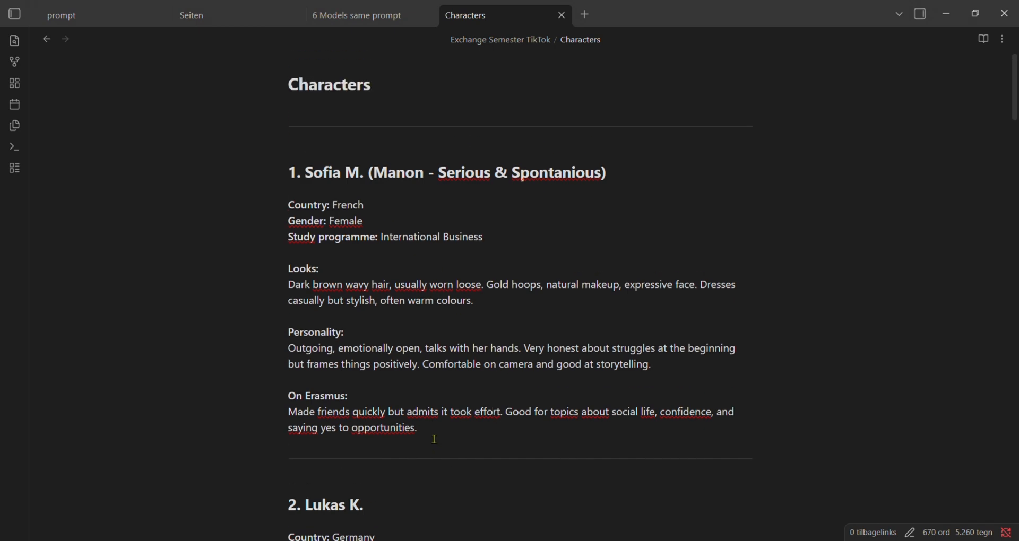
{"action": "left_click_drag", "start_coordinate": [434, 439], "coordinate": [279, 172]}
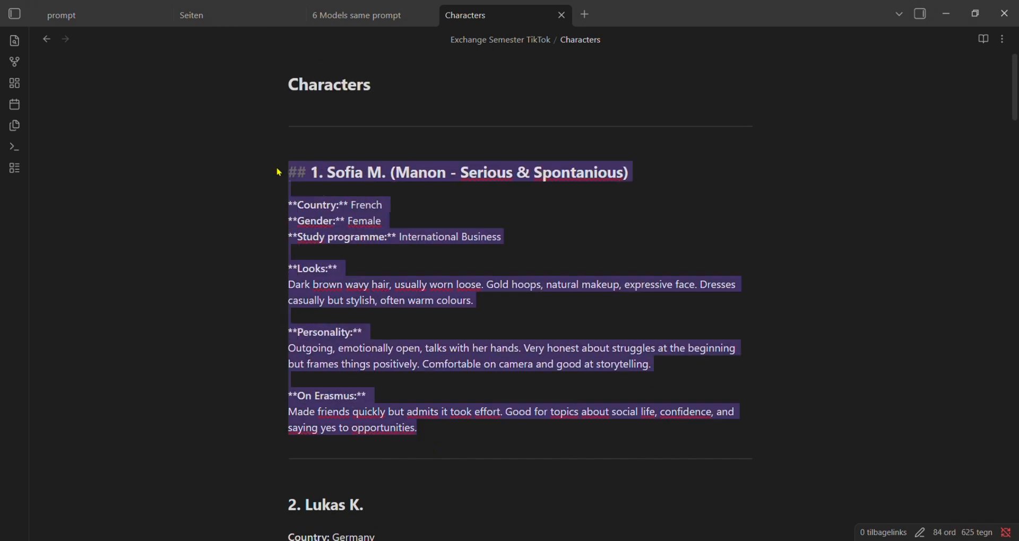
{"action": "left_click", "coordinate": [616, 316]}
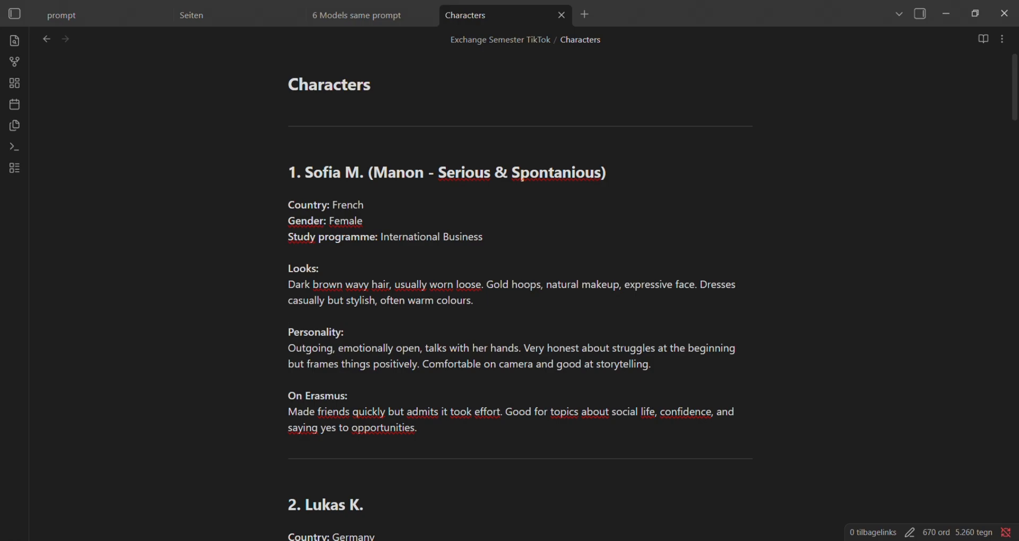
Step: Switch to ChatGPT and send the prompt "Create me an image of this character:" followed by the copied character profile
{"action": "key", "text": "alt+Tab"}
{"action": "left_click", "coordinate": [413, 277]}
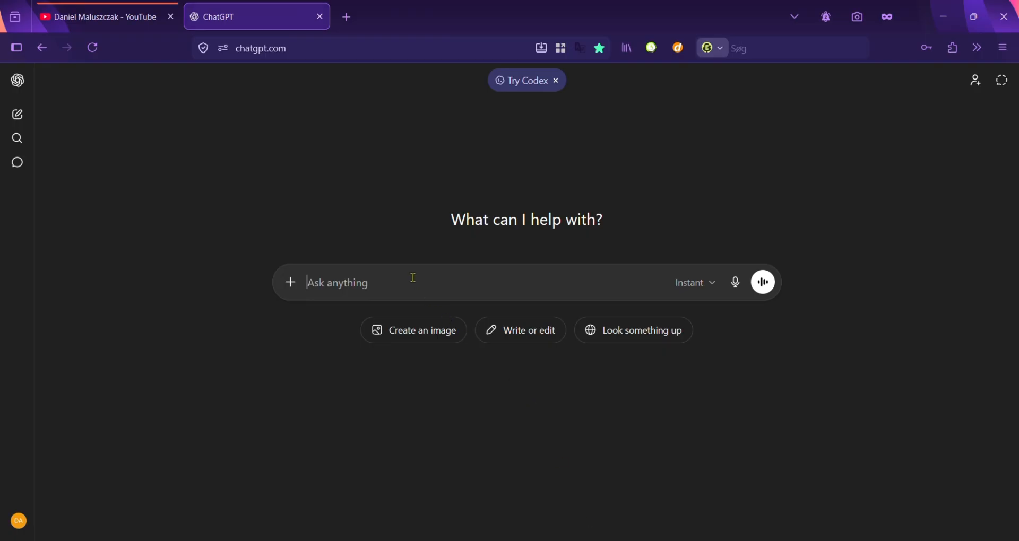
{"action": "type", "text": "Create me an image of"}
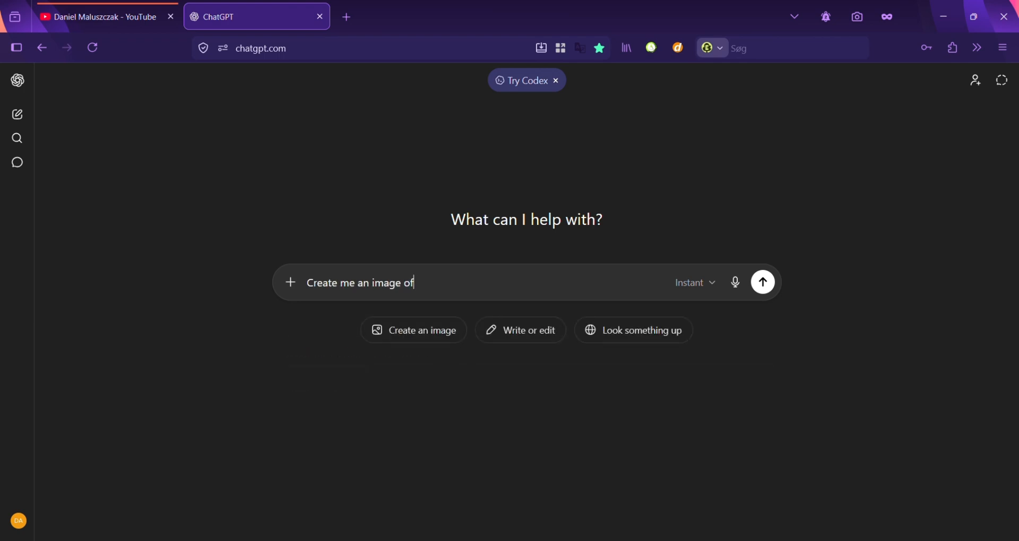
{"action": "type", "text": " this character:"}
{"action": "key", "text": "ctrl+v"}
{"action": "key", "text": "Return"}
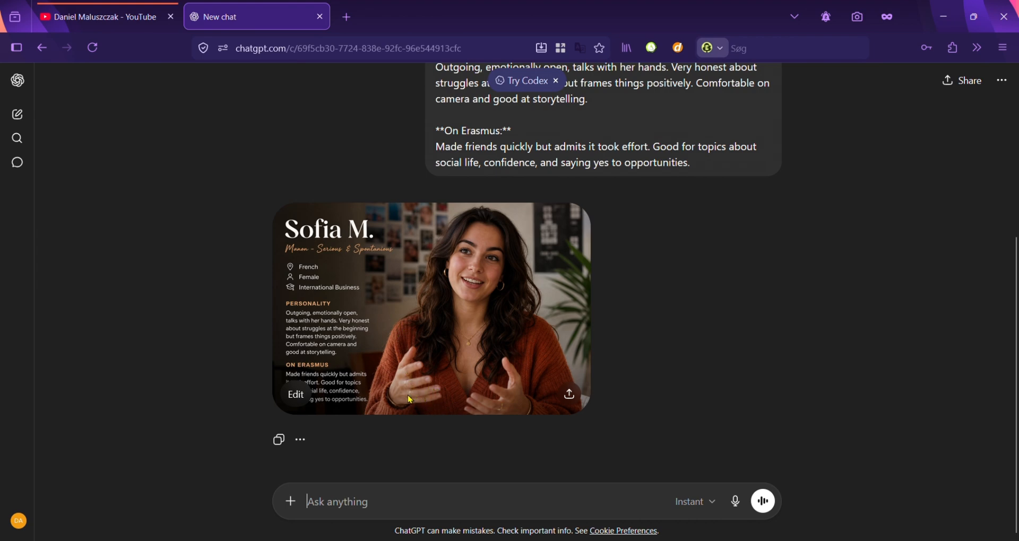
Step: Inspect the generated image enlarged, and draft the reply "give me the image in portrait mode, remove the text, just simple image."
{"action": "left_click", "coordinate": [479, 337]}
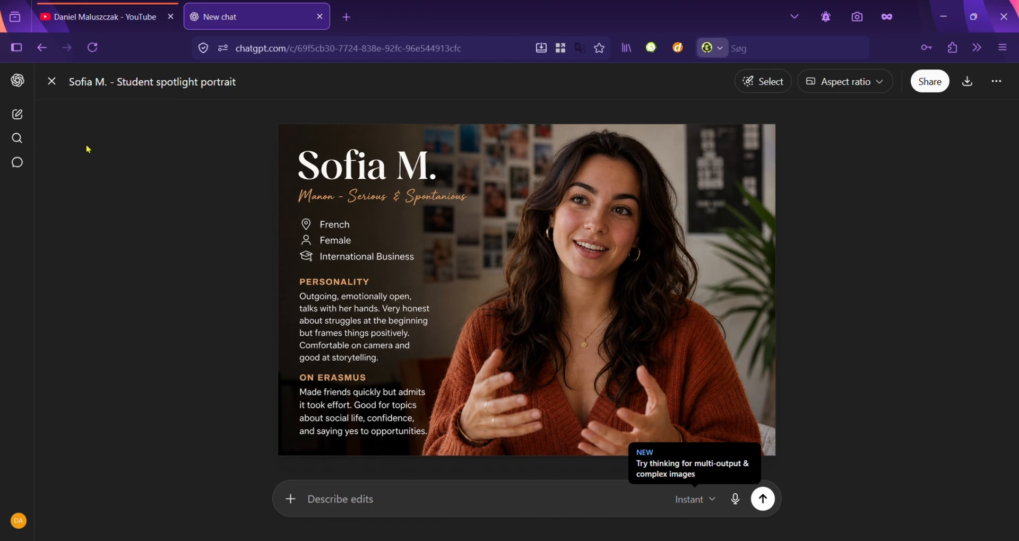
{"action": "left_click", "coordinate": [51, 81]}
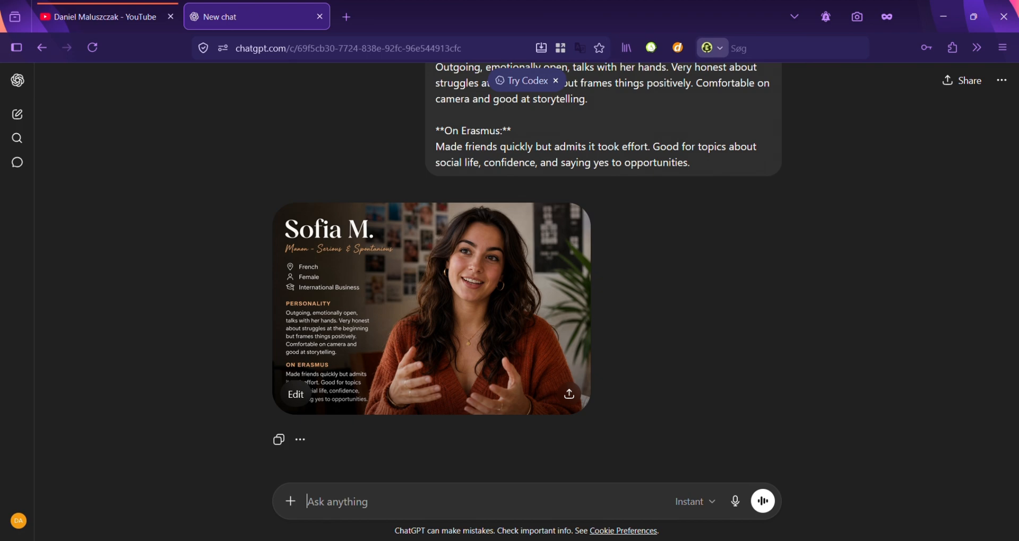
{"action": "type", "text": "give me the image in po"}
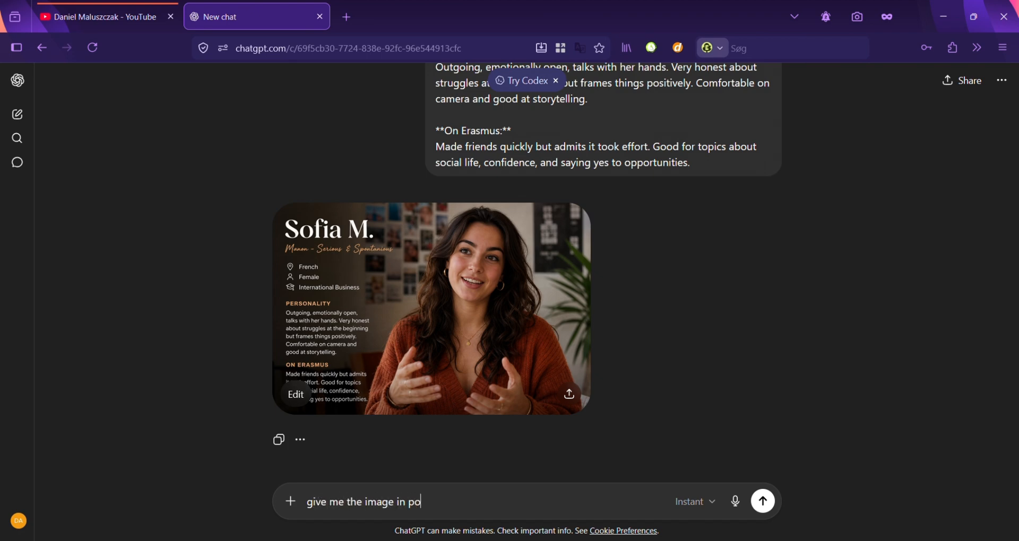
{"action": "type", "text": "rtrait mode, remove the t"}
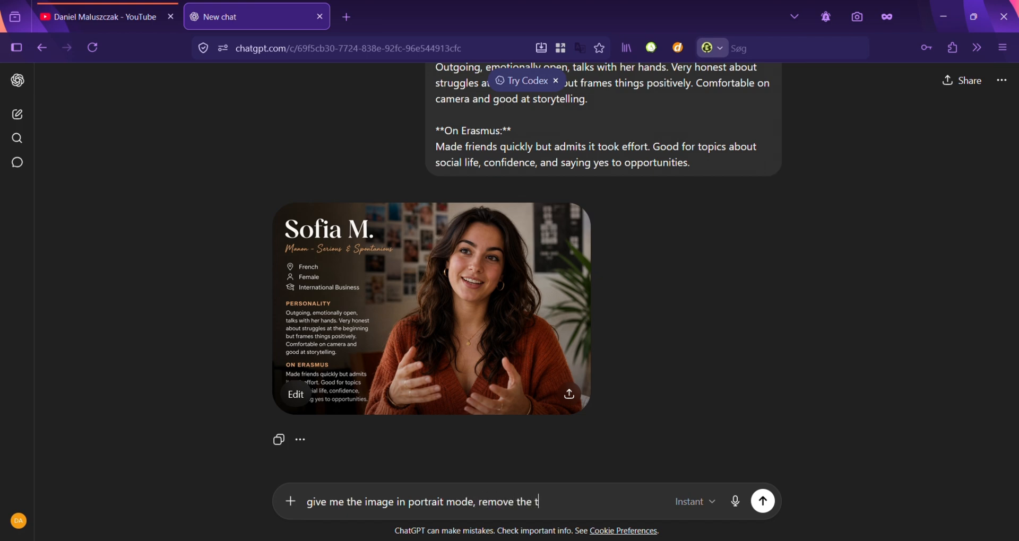
{"action": "type", "text": "ext, just simple image."}
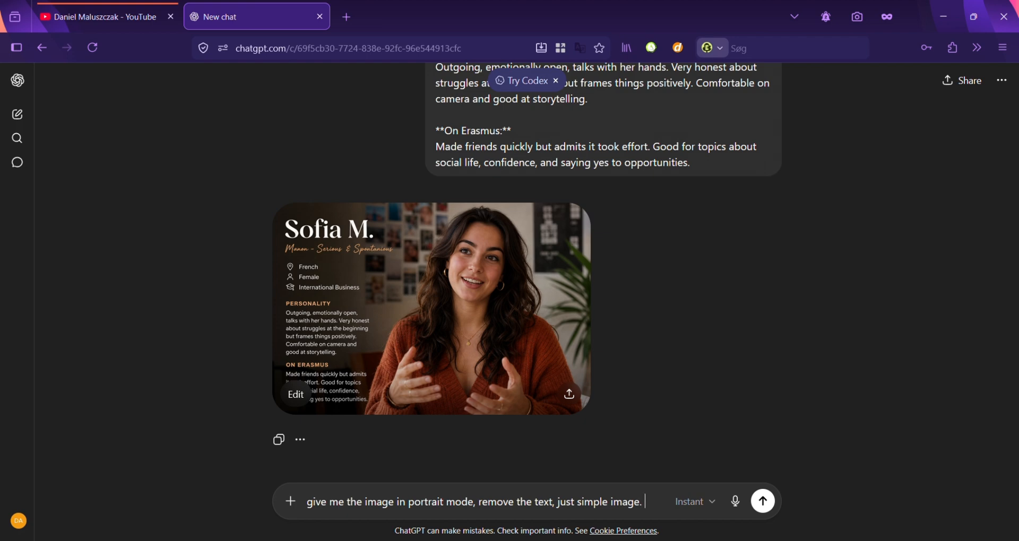
Step: Extend the prompt with "SO this is in the context of an erasmus interview, so make this in a cozy university environment, center the character."
{"action": "type", "text": "SO this is i"}
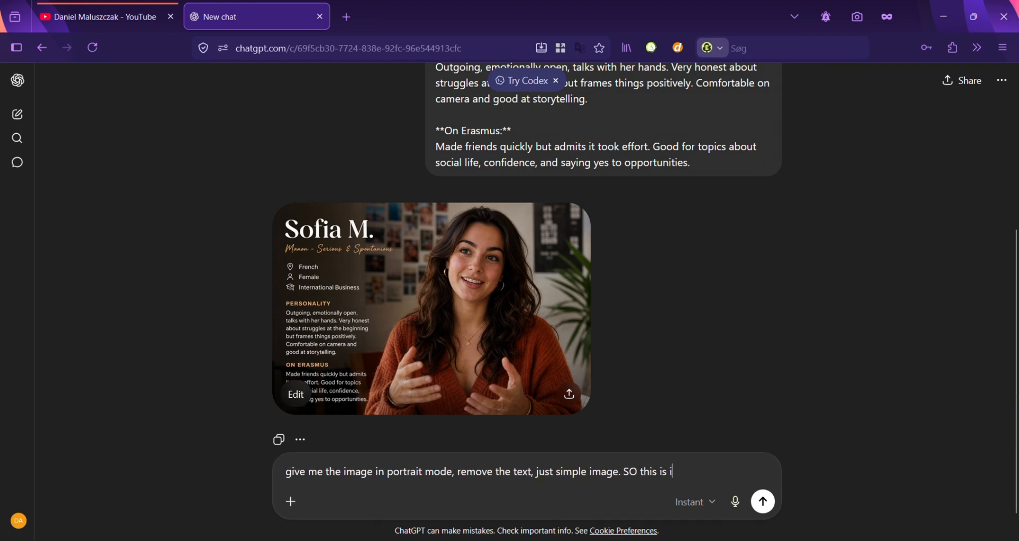
{"action": "type", "text": "n the contex"}
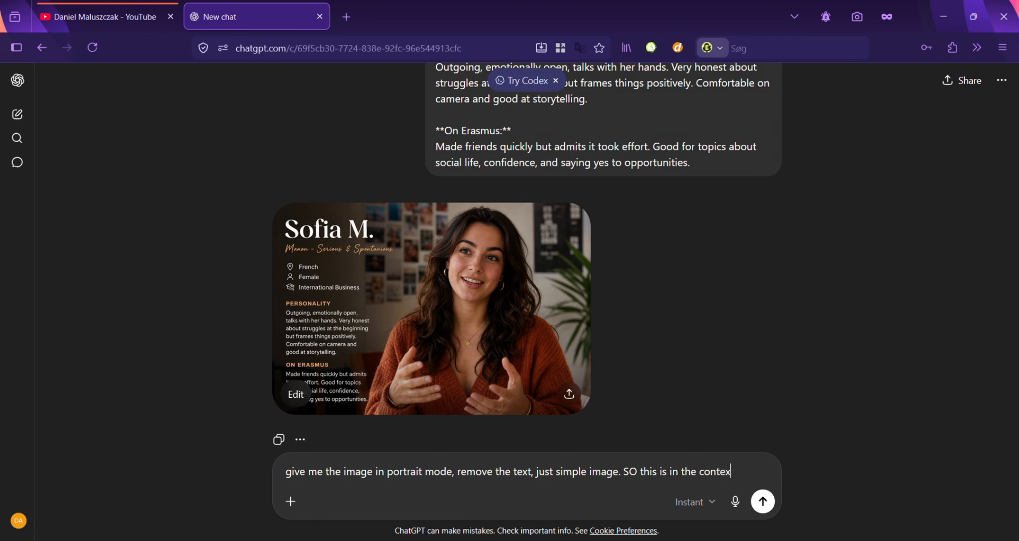
{"action": "type", "text": "t of an erasmu"}
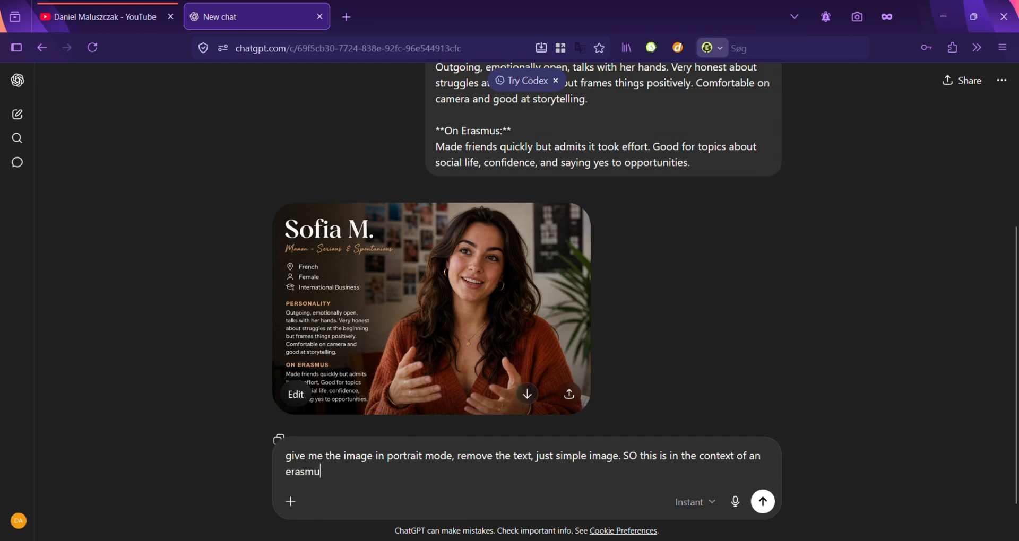
{"action": "type", "text": "s interview, "}
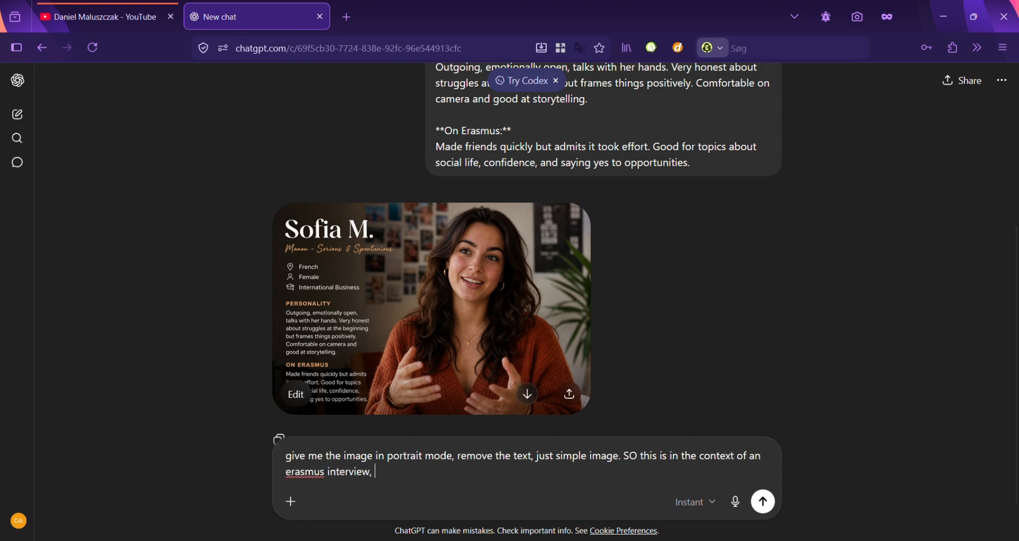
{"action": "type", "text": "so make this in "}
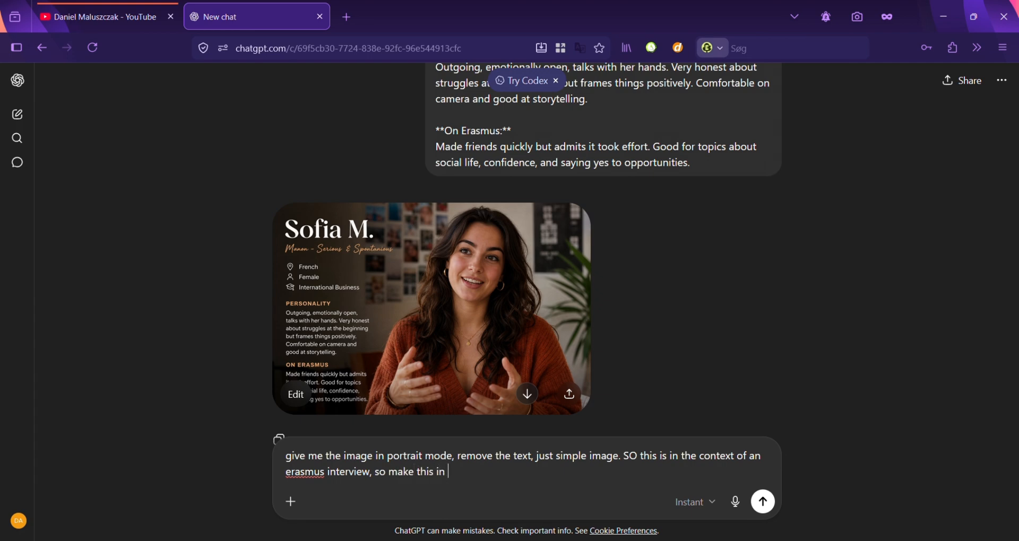
{"action": "type", "text": "a cozy university e"}
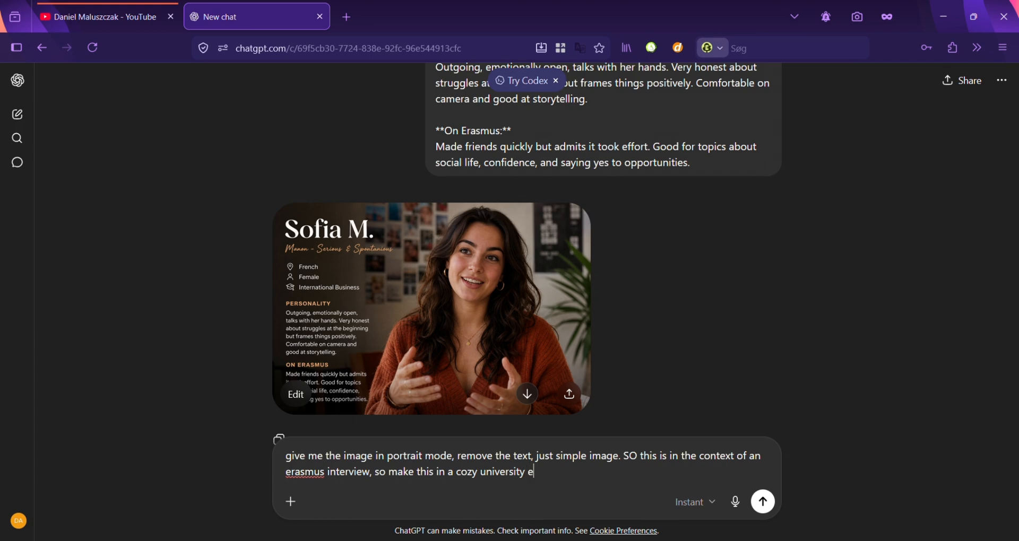
{"action": "type", "text": "nvironment "}
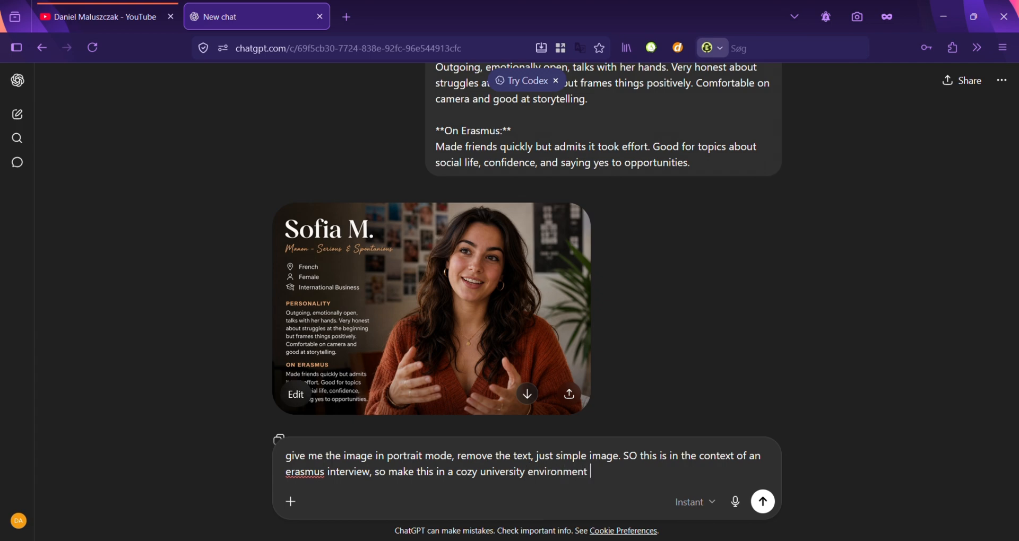
{"action": "type", "text": ", center the character."}
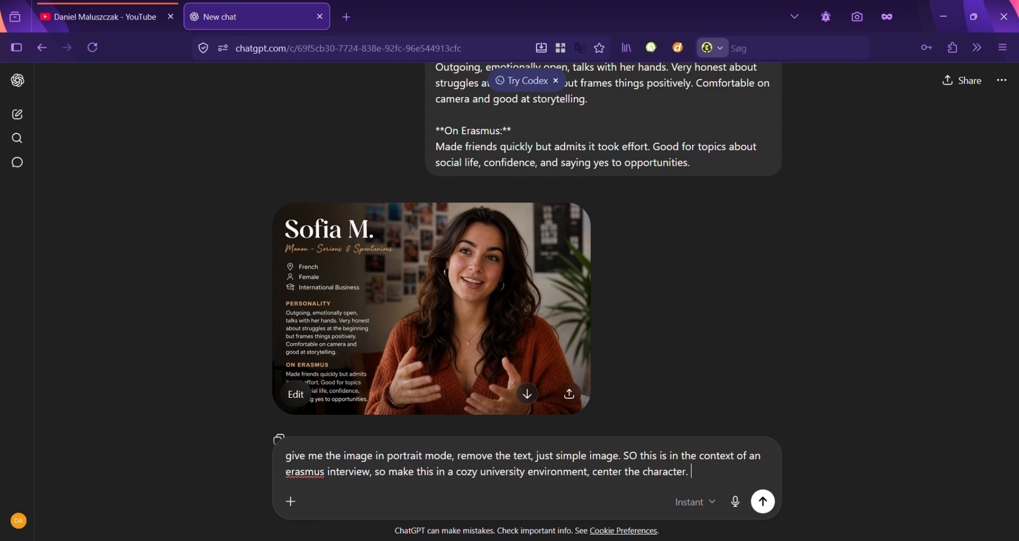
Step: Add "make this look like its taken with a weak smartphone camera. she should only have one ring." and send the prompt
{"action": "type", "text": "make this look like its taken with"}
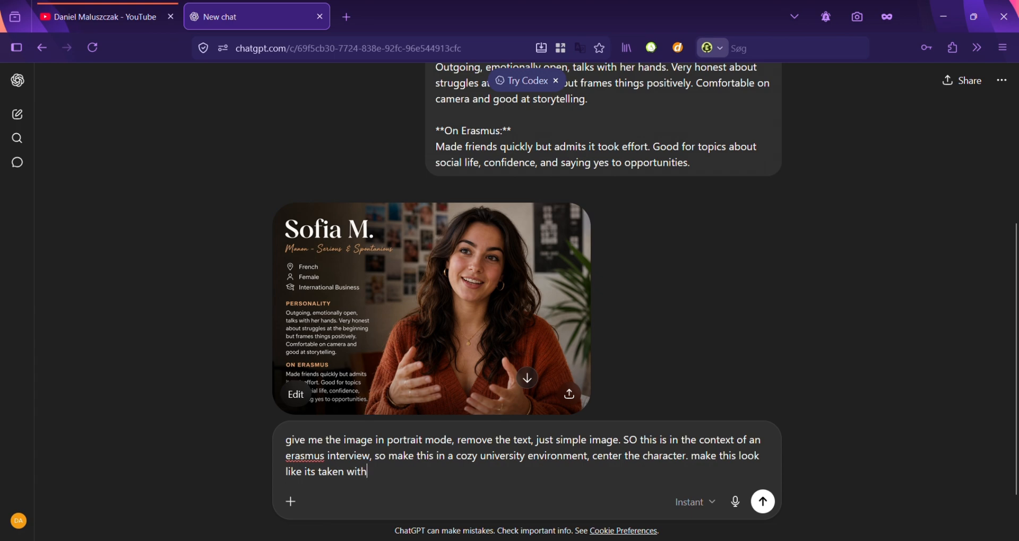
{"action": "type", "text": " a wa"}
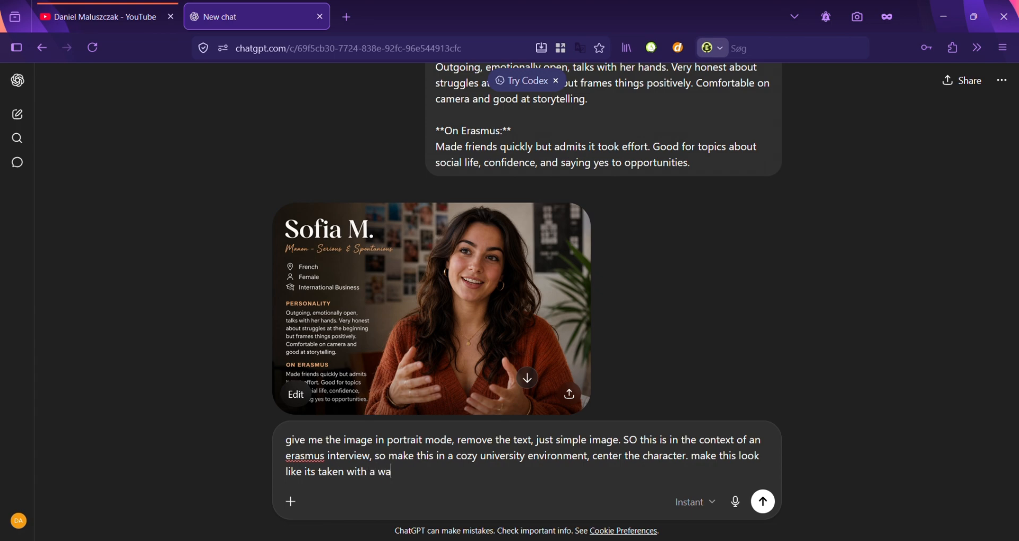
{"action": "key", "text": "BackSpace"}
{"action": "type", "text": "eak smartphone cam"}
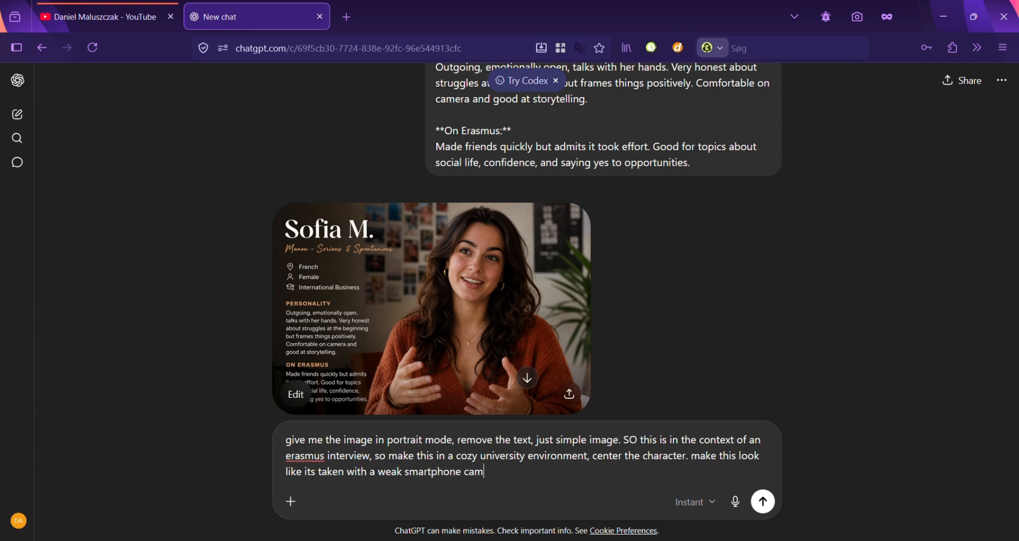
{"action": "type", "text": "era. she should only have"}
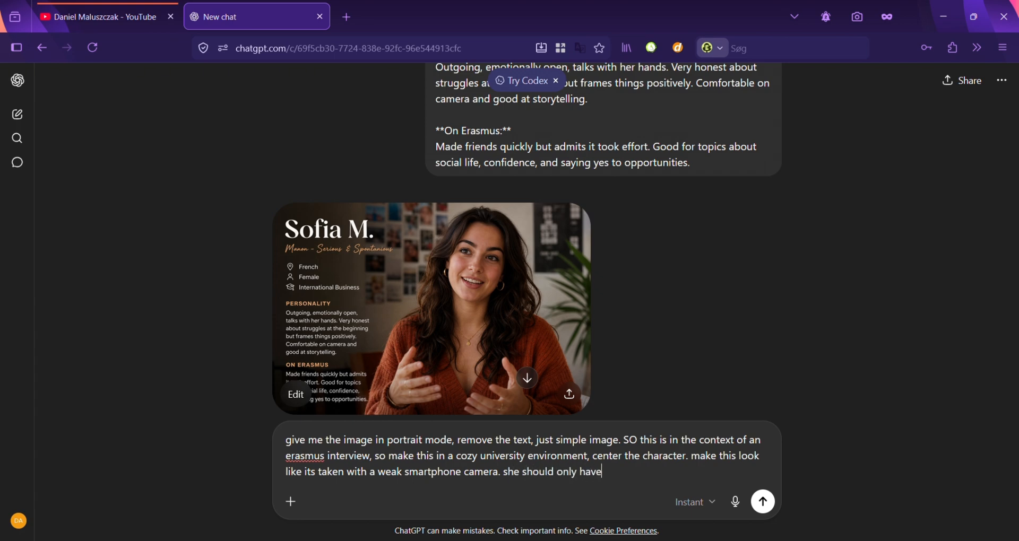
{"action": "type", "text": " one ring."}
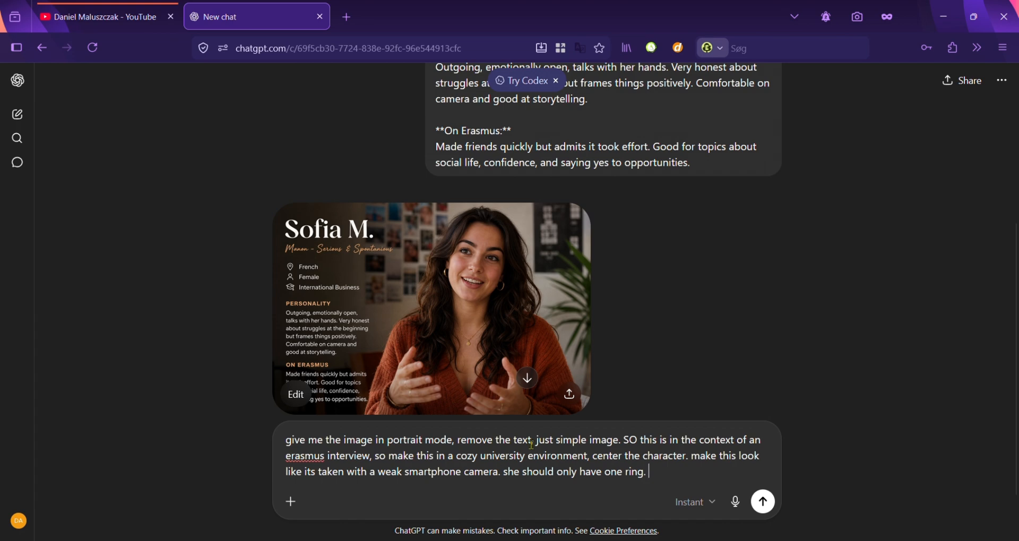
{"action": "scroll", "coordinate": [626, 282], "scroll_direction": "up", "scroll_amount": 5}
{"action": "scroll", "coordinate": [603, 223], "scroll_direction": "down", "scroll_amount": 5}
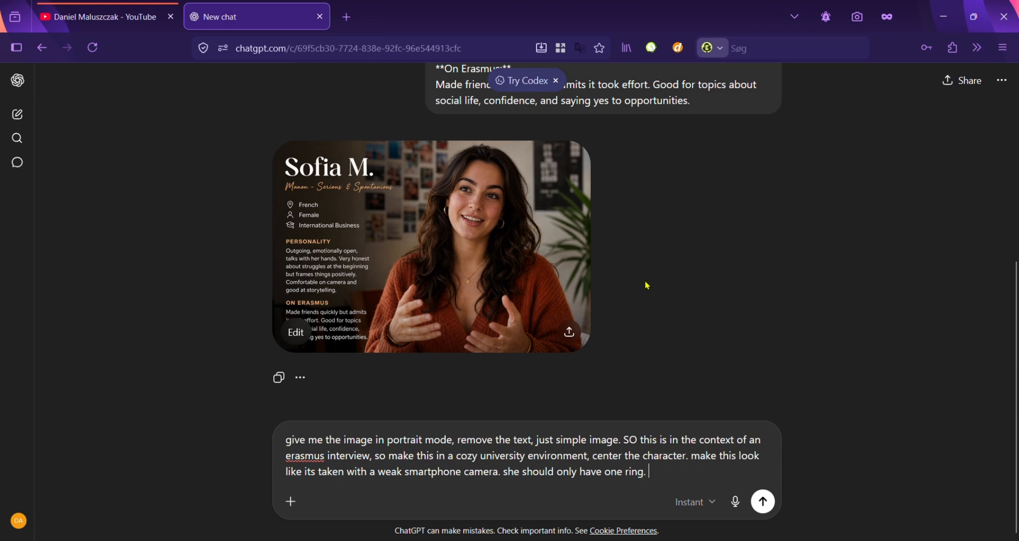
{"action": "left_click", "coordinate": [762, 501]}
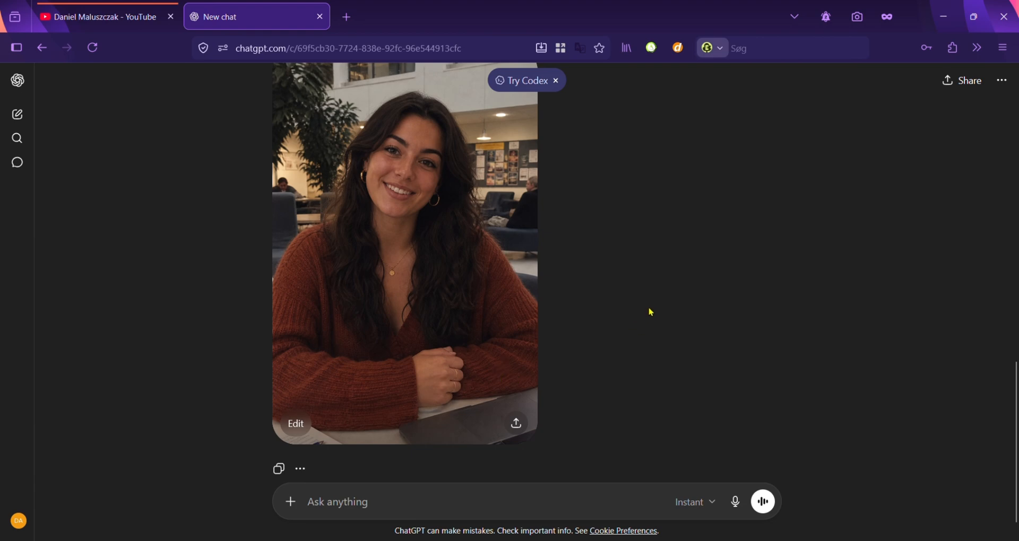
Step: Draft a follow-up prompt asking to zoom the image out a bit more to see more of the body
{"action": "left_click", "coordinate": [498, 498]}
{"action": "type", "text": "zom"}
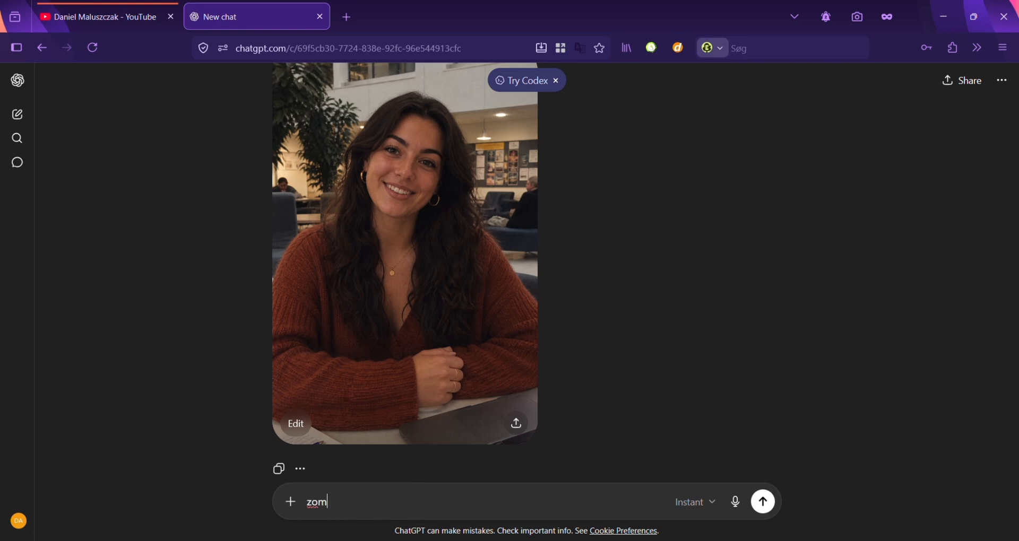
{"action": "type", "text": "m the image out a b"}
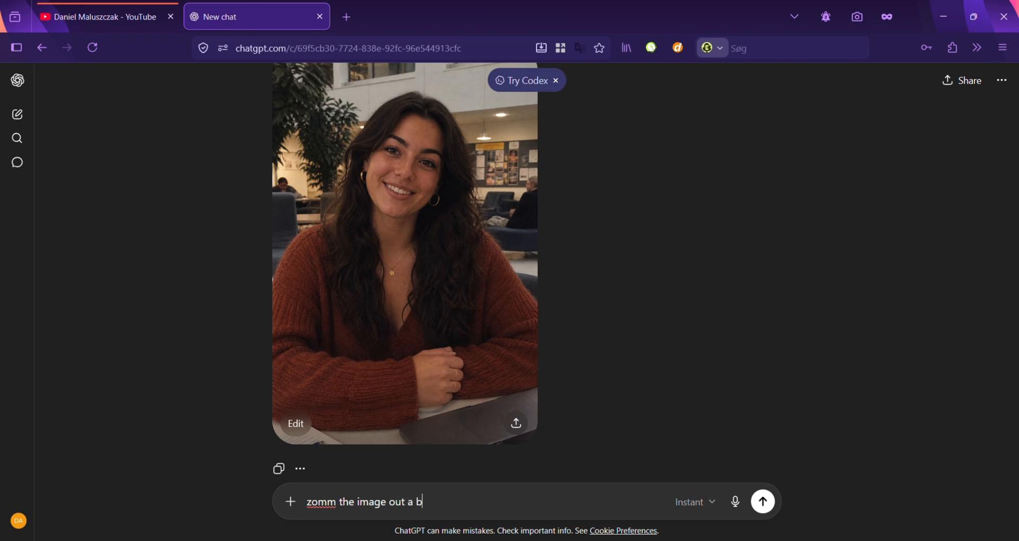
{"action": "type", "text": "it more, we want to se"}
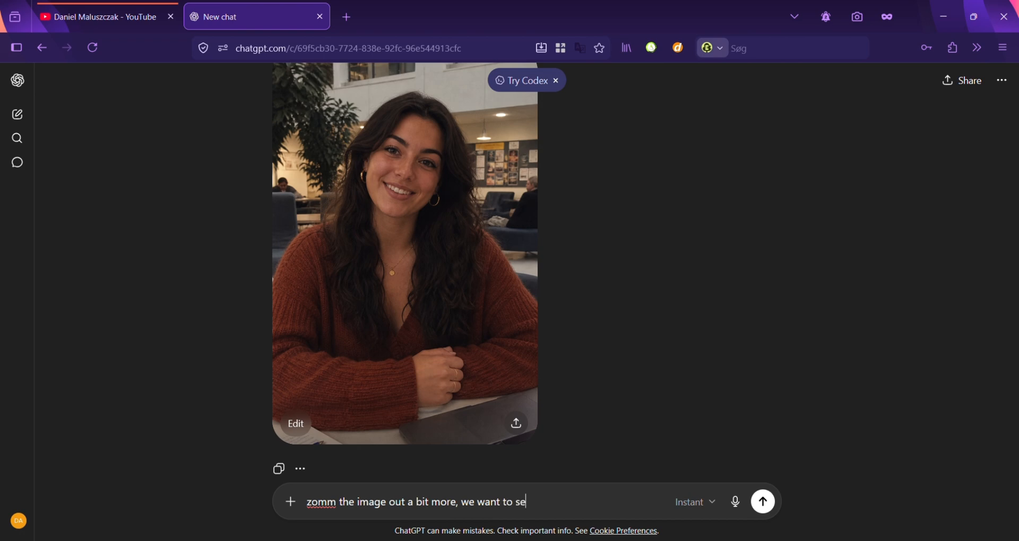
{"action": "type", "text": "e more of the body."}
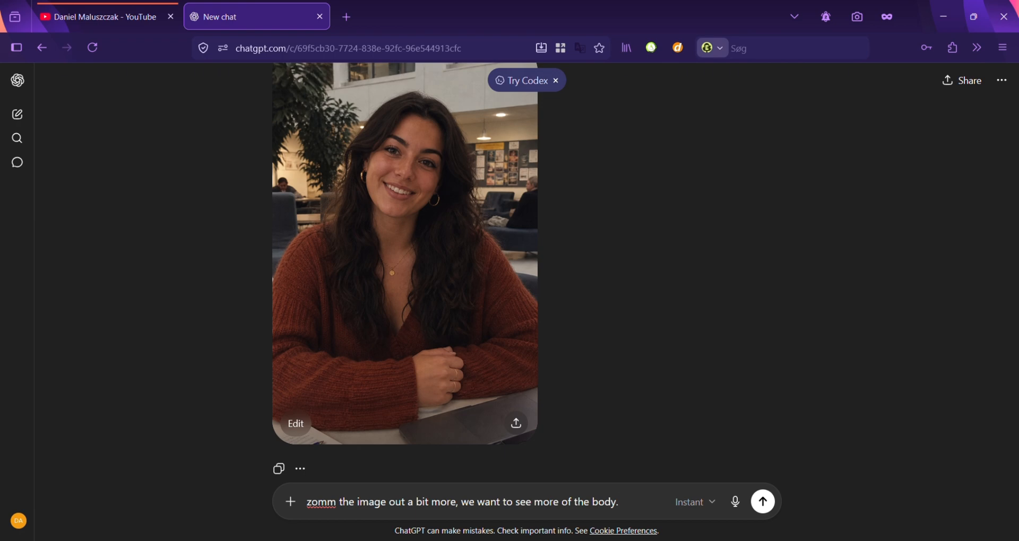
Step: Extend the prompt by asking for a more neutral posture and explaining that the image will be used with a video generation AI
{"action": "type", "text": "Give her a more ne"}
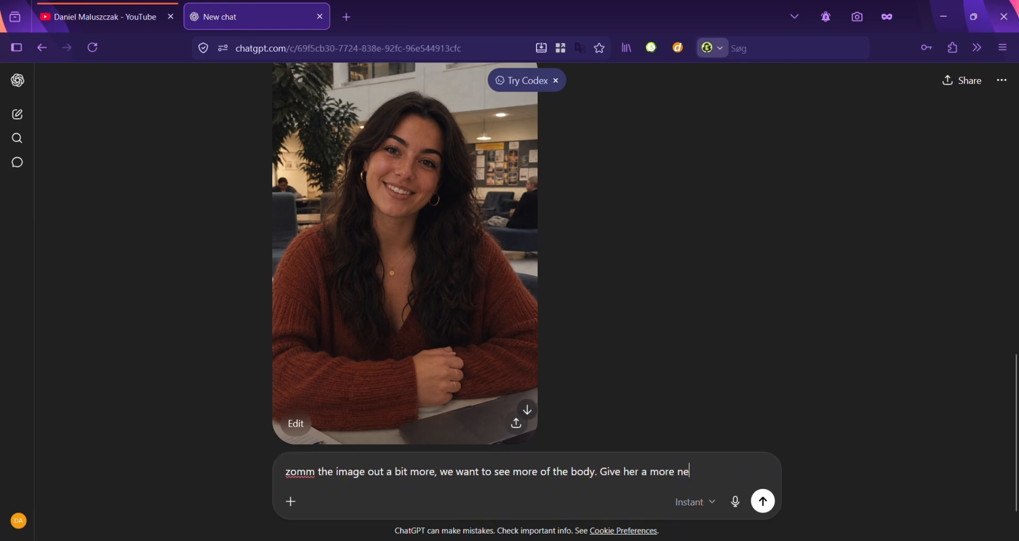
{"action": "type", "text": "utral posture,"}
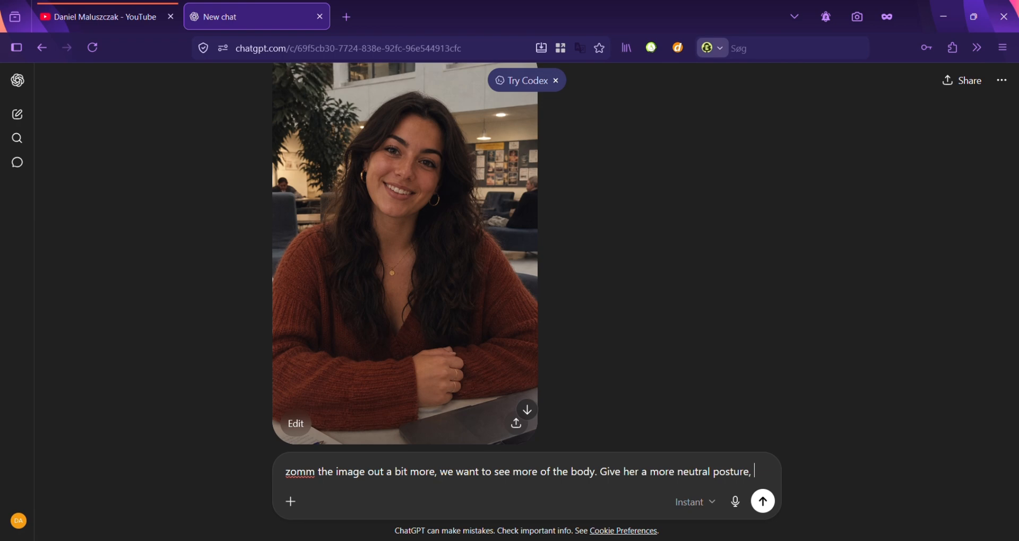
{"action": "type", "text": "e"}
{"action": "key", "text": "BackSpace"}
{"action": "type", "text": "we will u"}
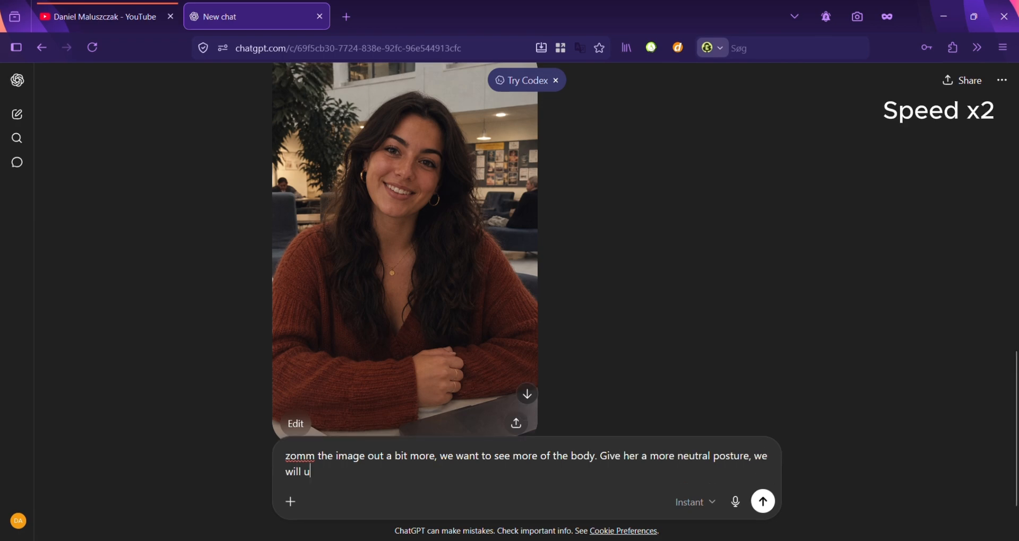
{"action": "type", "text": "se ths with a"}
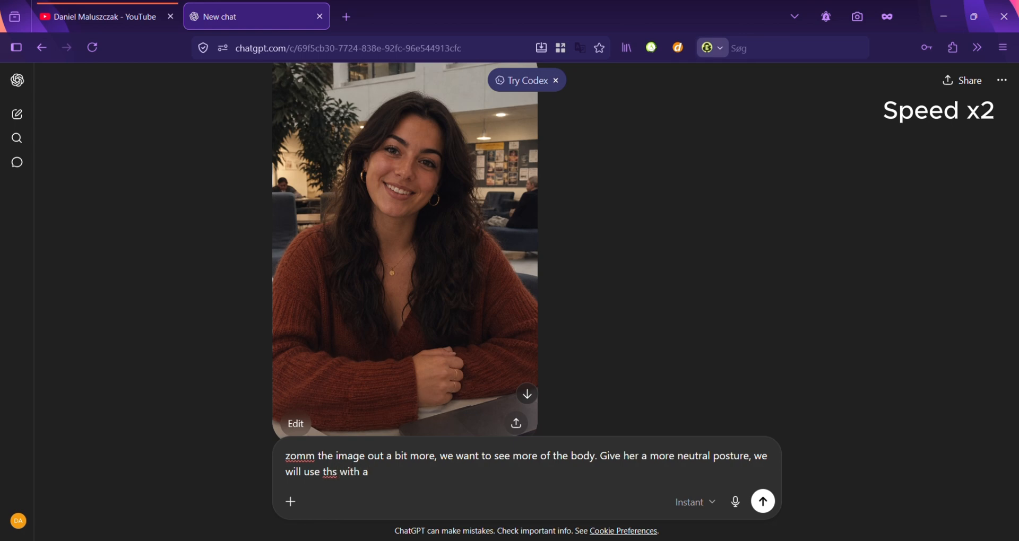
{"action": "type", "text": " video generation AI"}
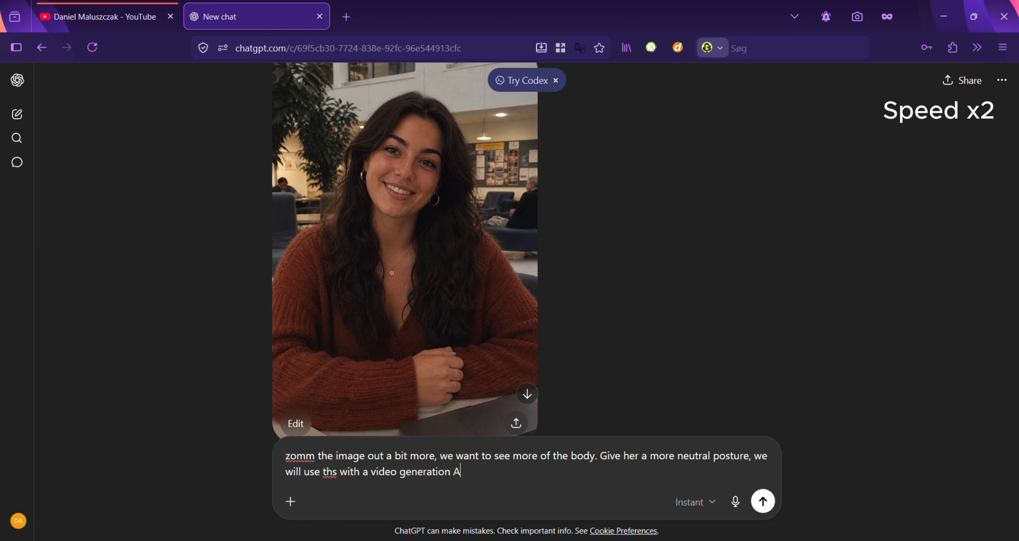
Step: Add "so we need this to be usable for this, this would be the starting frame. remove the people in the background" and send the prompt
{"action": "type", "text": ", so we need to"}
{"action": "key", "text": "BackSpace"}
{"action": "type", "text": "his to be ust"}
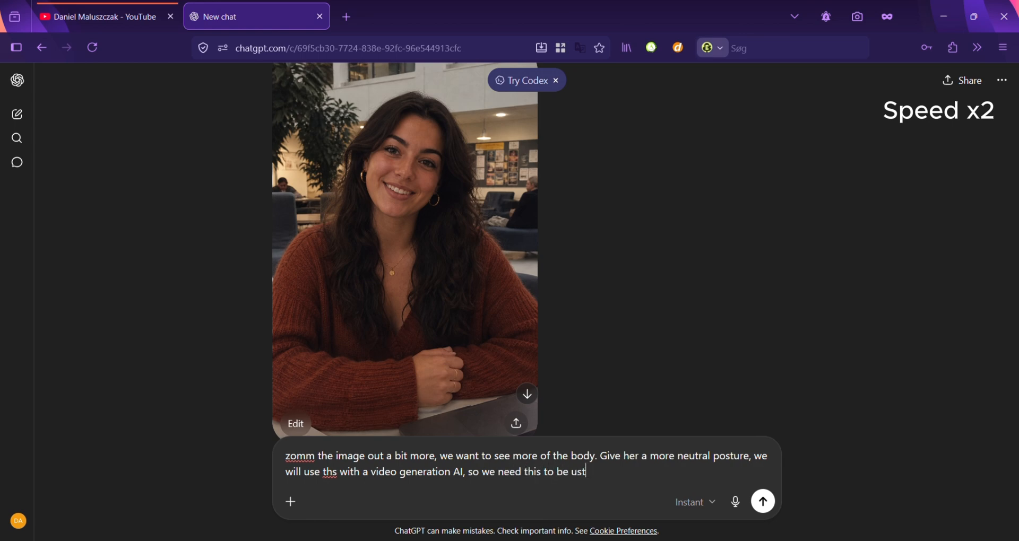
{"action": "key", "text": "BackSpace"}
{"action": "type", "text": "able for this"}
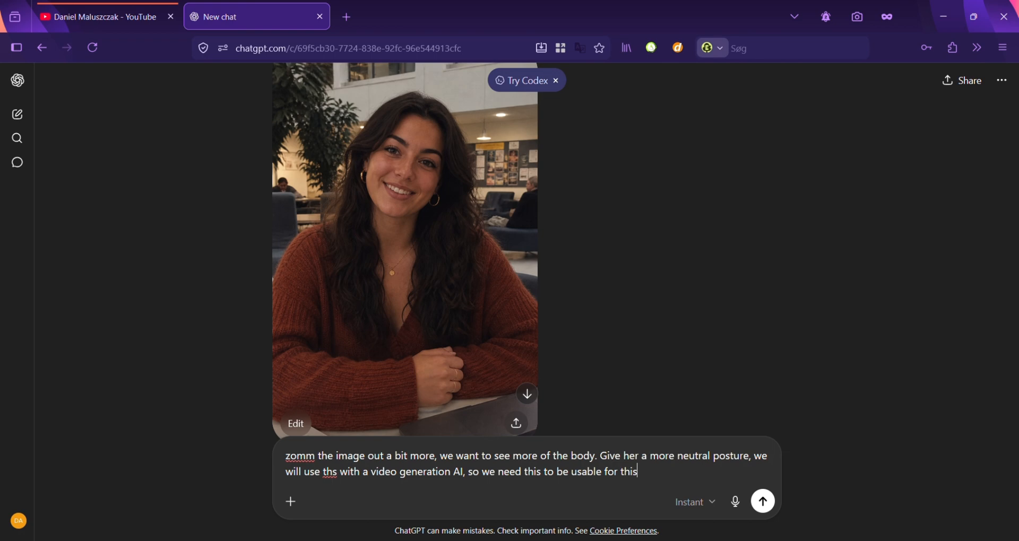
{"action": "type", "text": ", this would be the starting frame."}
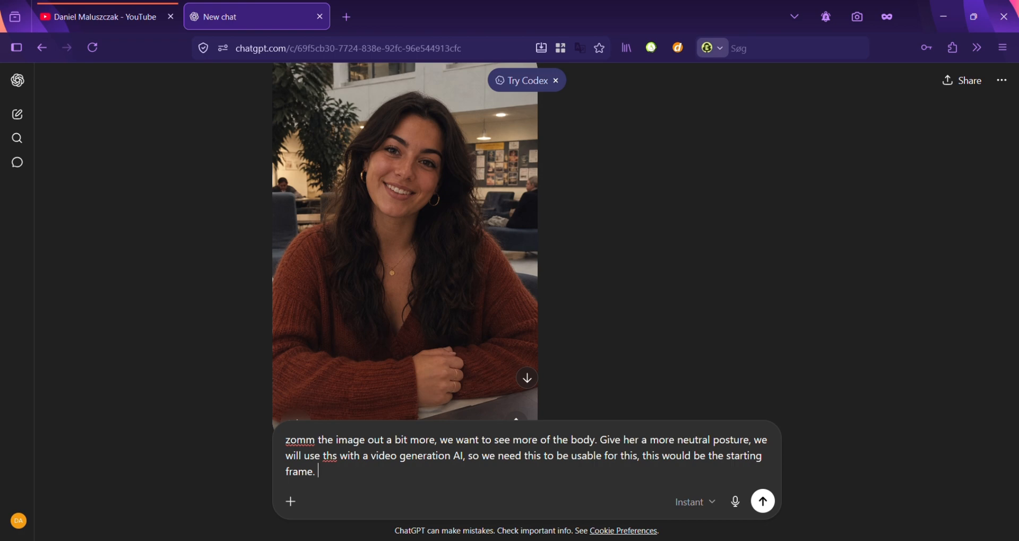
{"action": "type", "text": "remove the people in"}
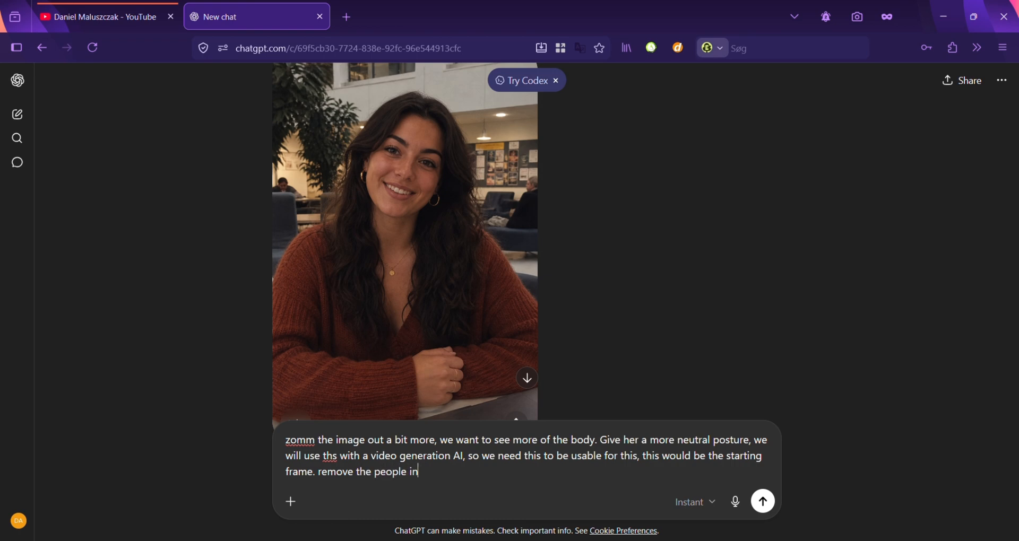
{"action": "type", "text": " the background"}
{"action": "key", "text": "Return"}
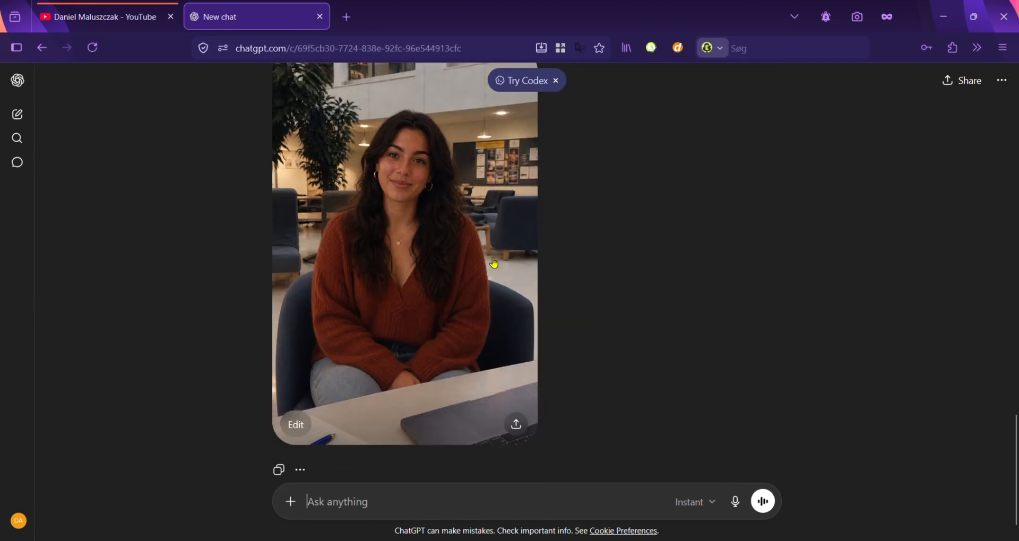
Step: Open the newly generated zoomed-out portrait enlarged and download it
{"action": "left_click", "coordinate": [406, 240]}
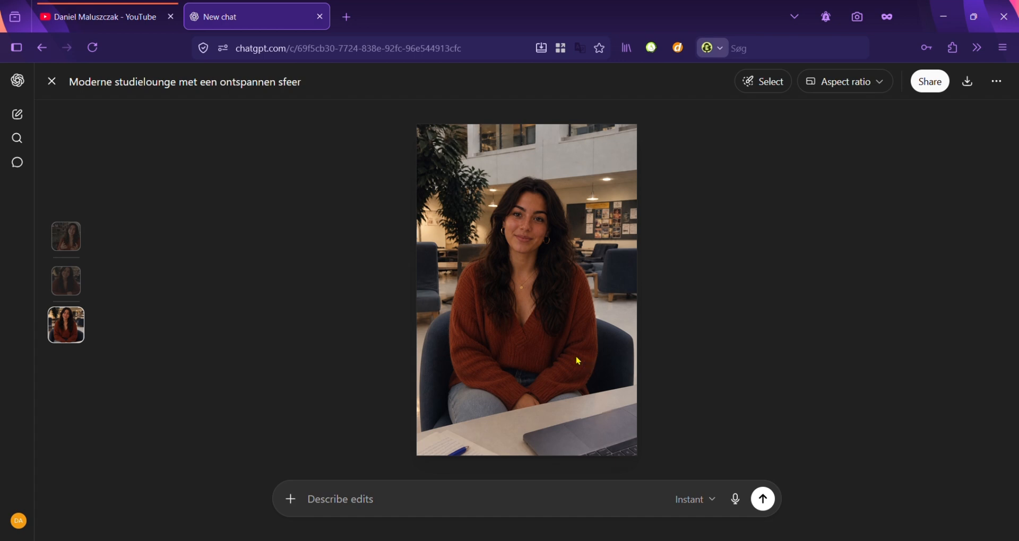
{"action": "left_click", "coordinate": [972, 91]}
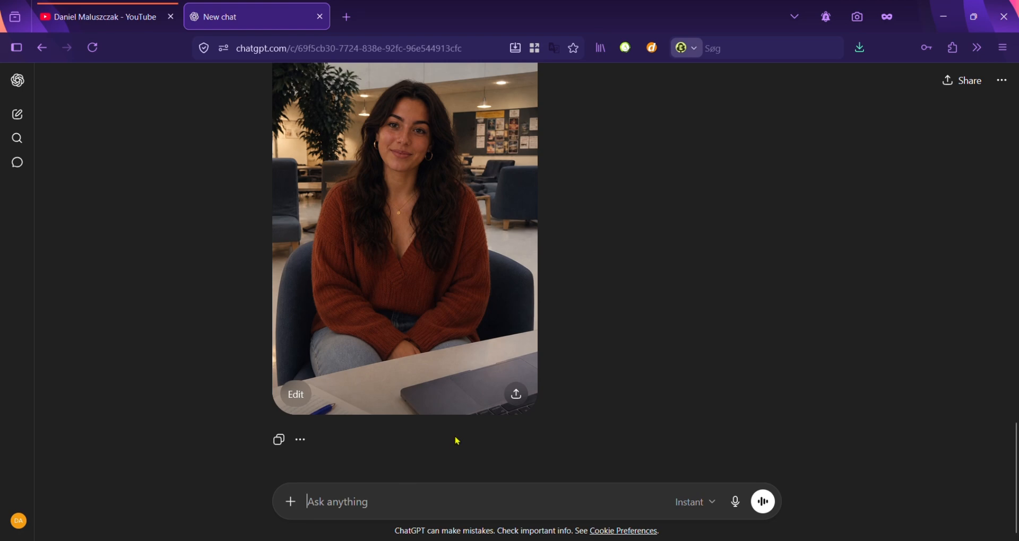
Step: Draft the prompt "Can you generate me a simple script of the character answering the question, how was the first week"
{"action": "type", "text": "Can y"}
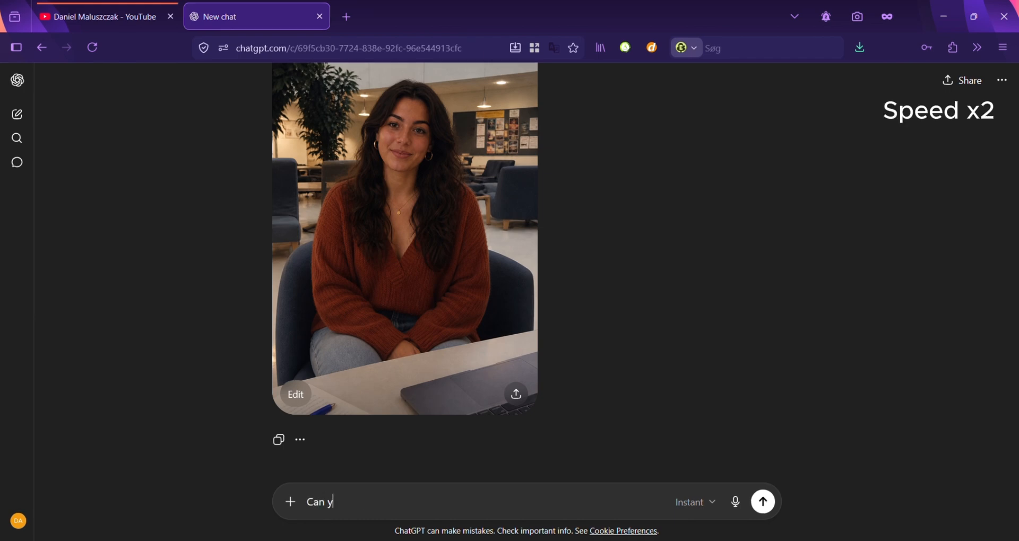
{"action": "type", "text": "ou generate me a simple script of the c"}
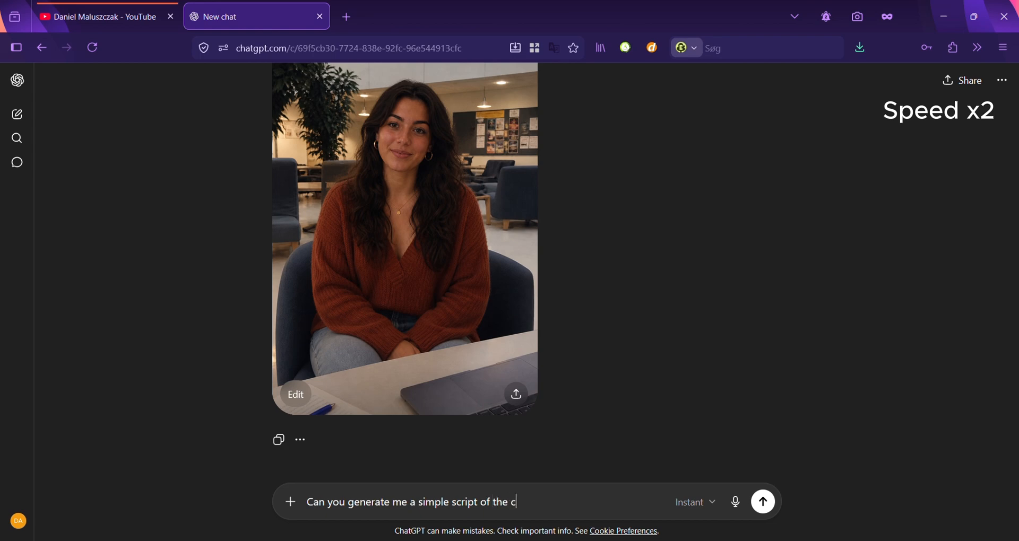
{"action": "type", "text": "haracter answering t"}
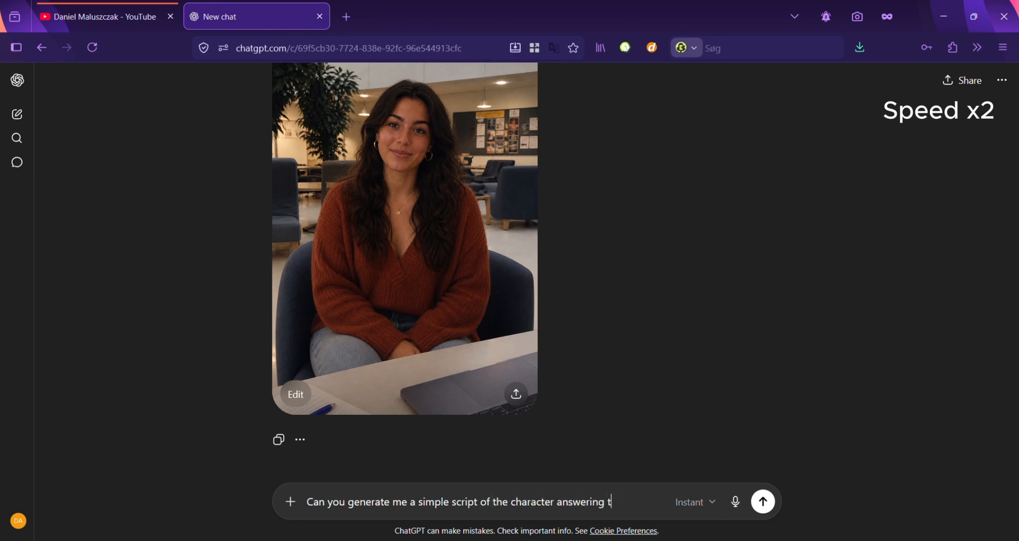
{"action": "type", "text": "he question, how was"}
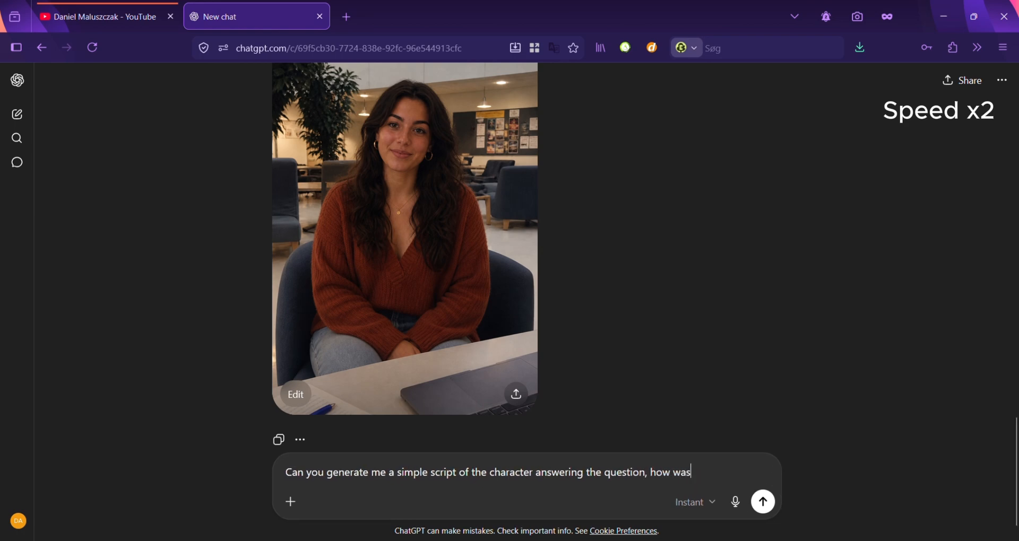
{"action": "type", "text": " the first week"}
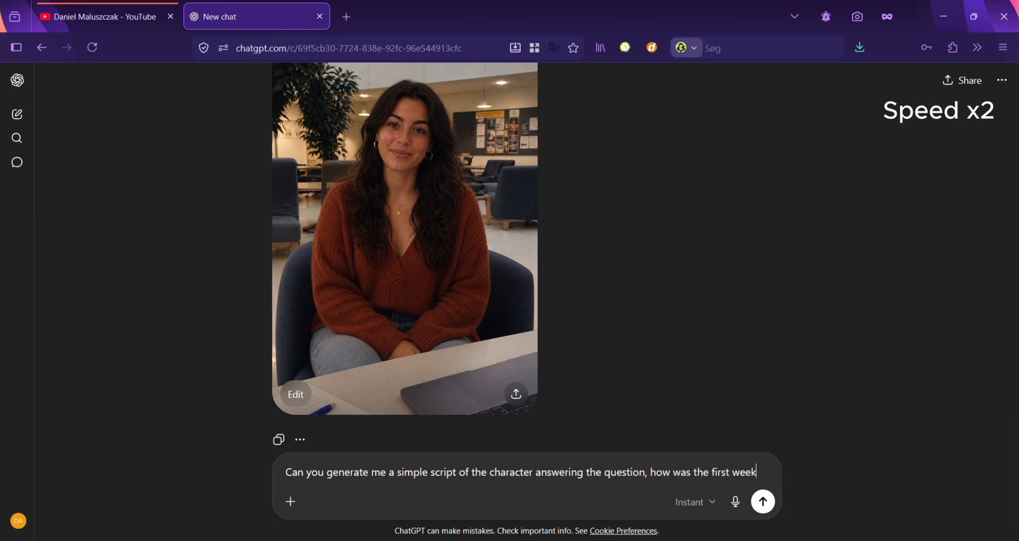
Step: Complete the prompt with "of your erasmus, how did you meet people and did you make friends. keep it short" and send it
{"action": "type", "text": " of your era"}
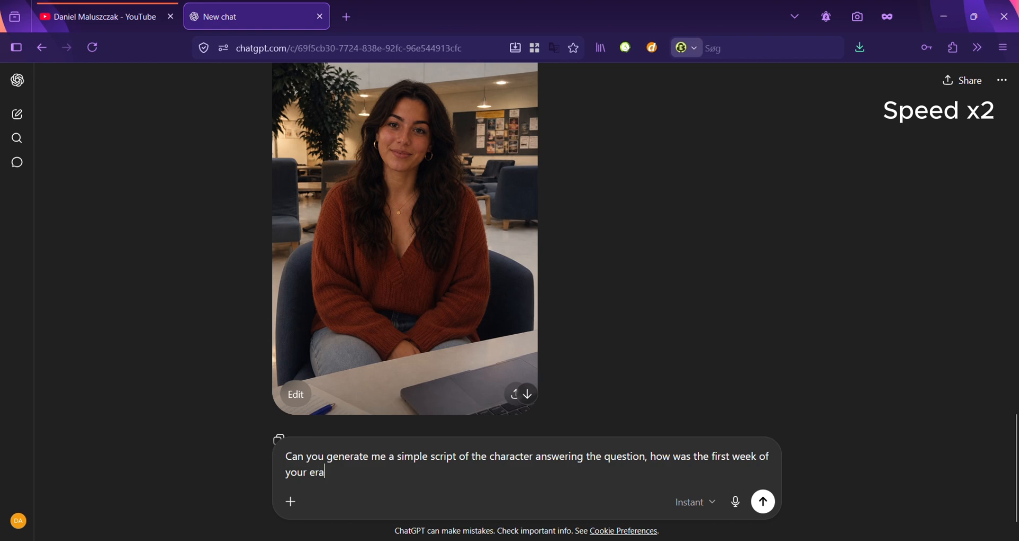
{"action": "type", "text": "smus, how did"}
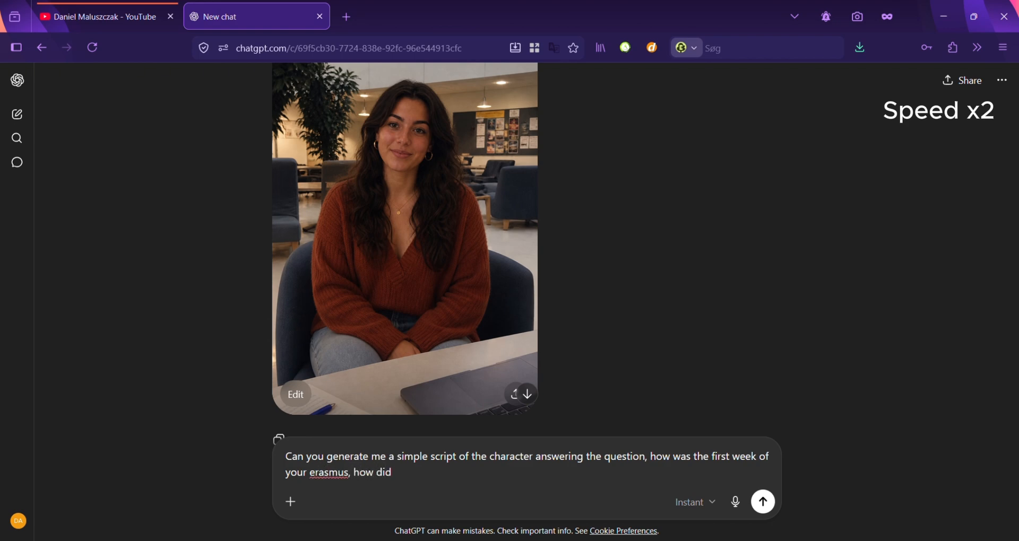
{"action": "type", "text": " you meet people and d"}
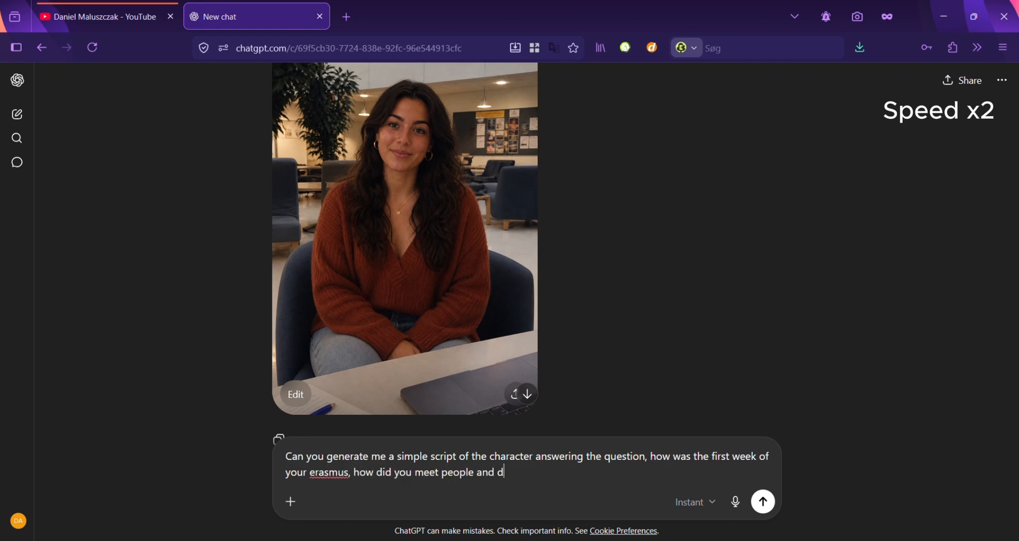
{"action": "type", "text": "id you make friends. "}
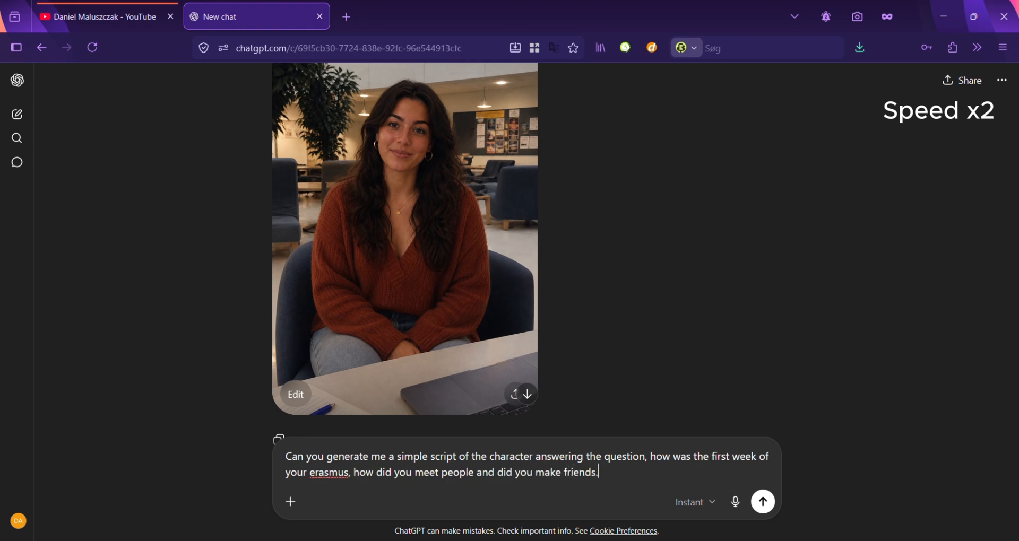
{"action": "type", "text": "keep it short"}
{"action": "key", "text": "Return"}
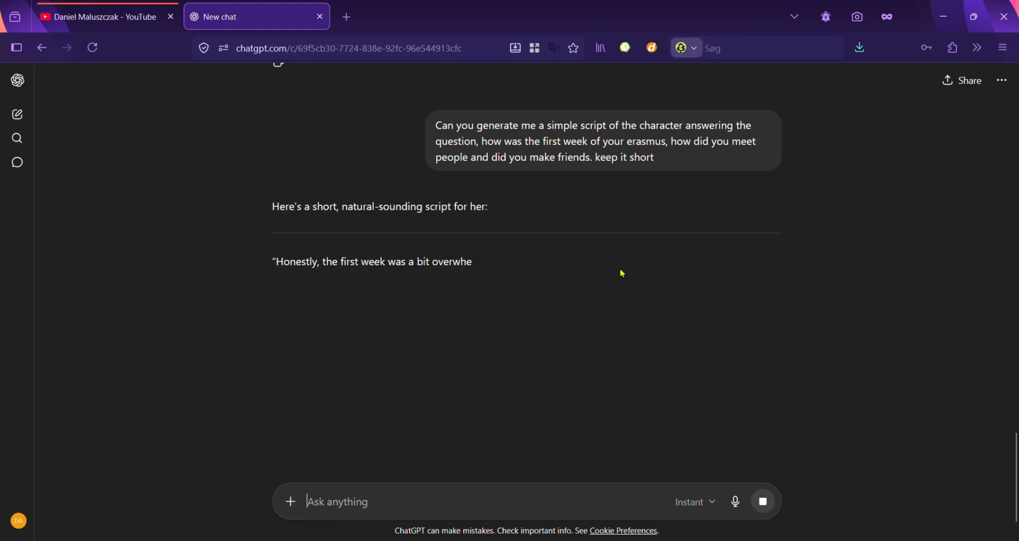
{"action": "scroll", "coordinate": [580, 248], "scroll_direction": "down", "scroll_amount": 1}
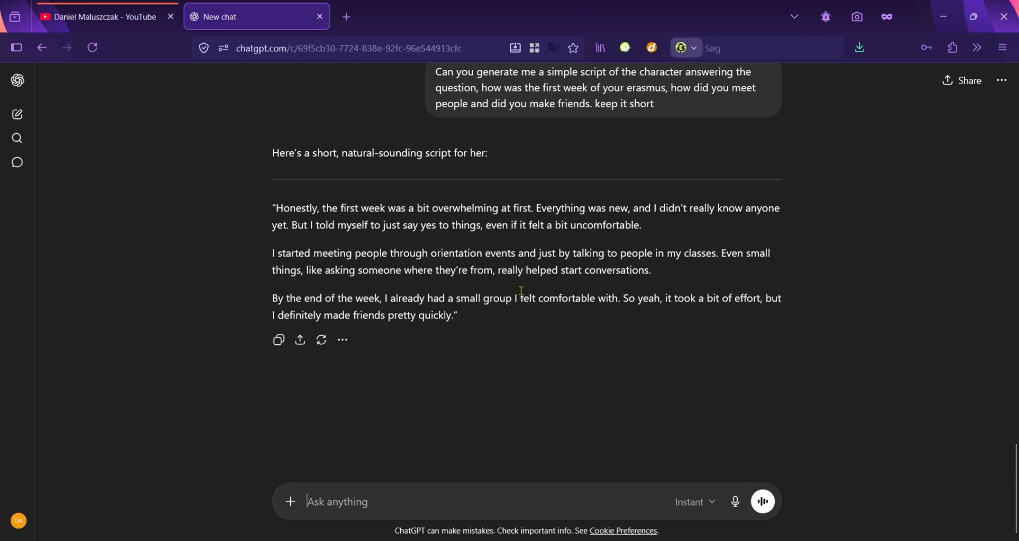
Step: Draft a follow-up prompt saying the character is French and asking for one or two easy spelling mistakes and French pronunciations
{"action": "type", "text": "now,"}
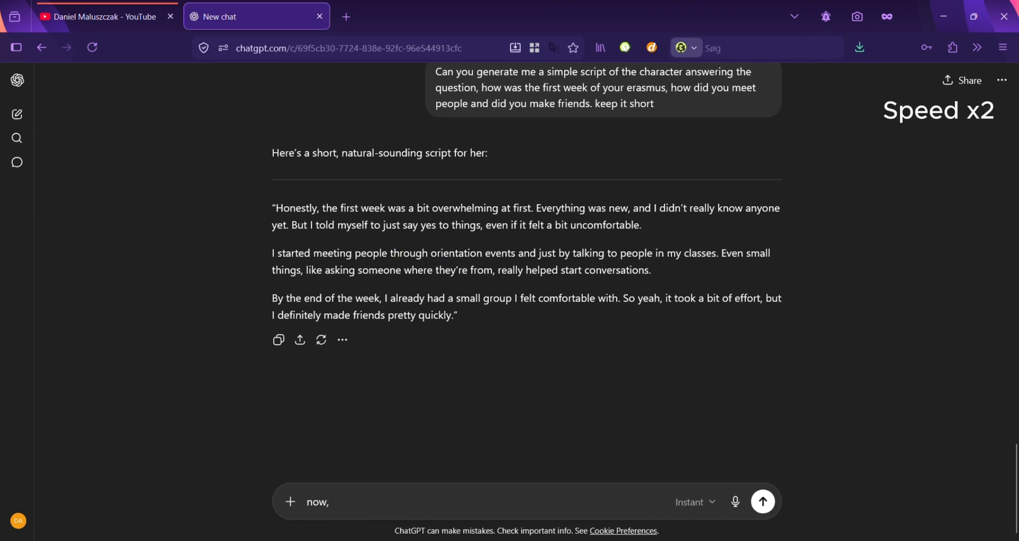
{"action": "type", "text": " the characater is "}
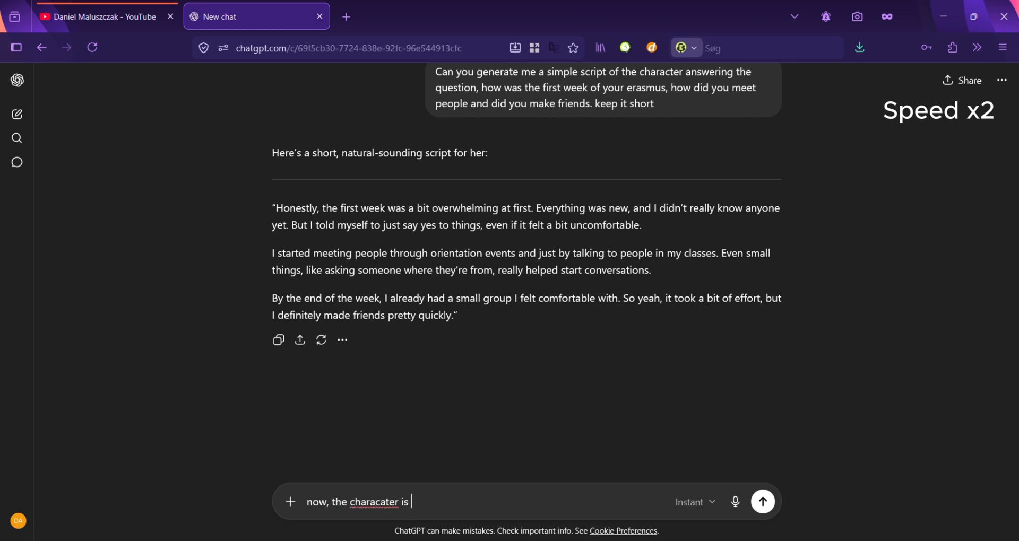
{"action": "type", "text": "french, put in one or t"}
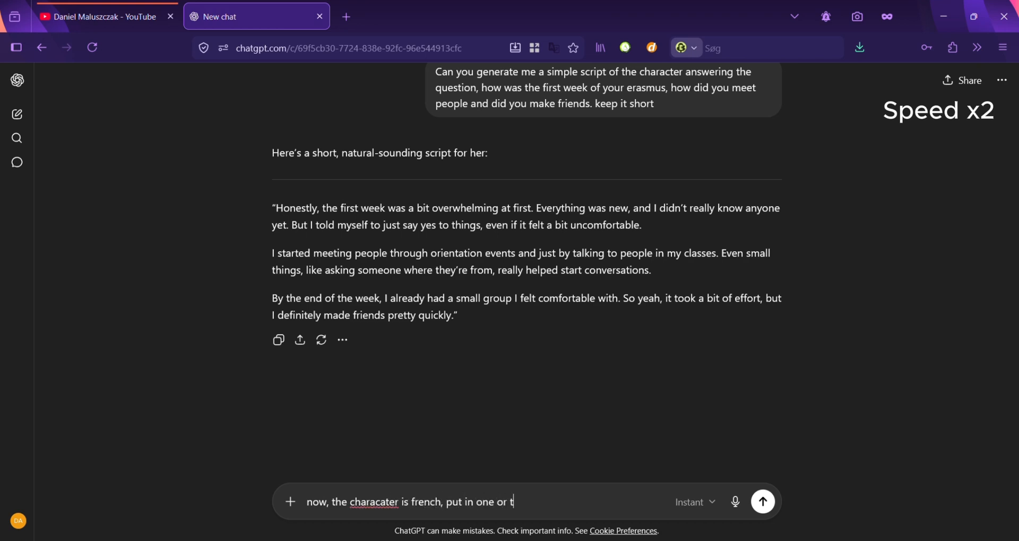
{"action": "type", "text": "wo easy spelling mistakes"}
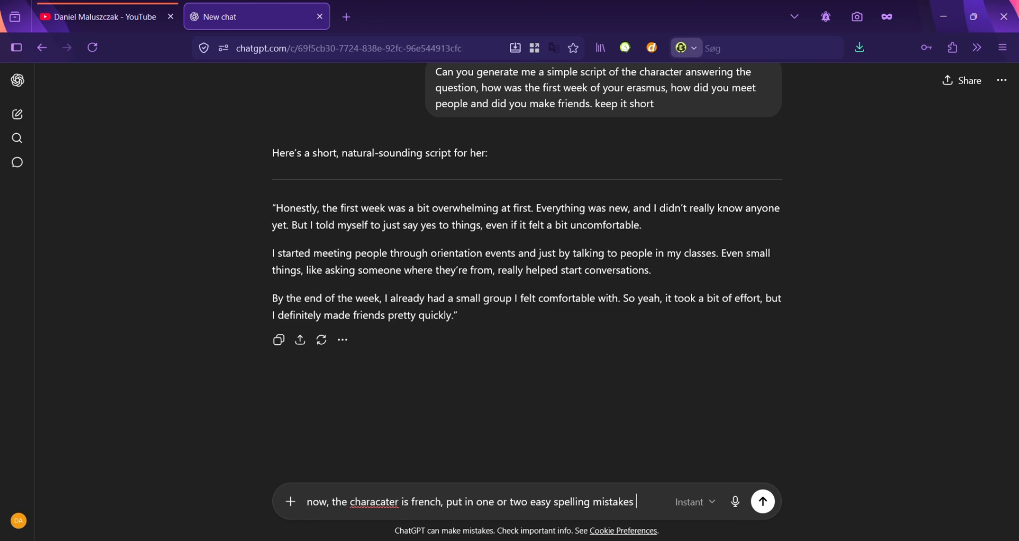
{"action": "type", "text": "and french pronacoiations."}
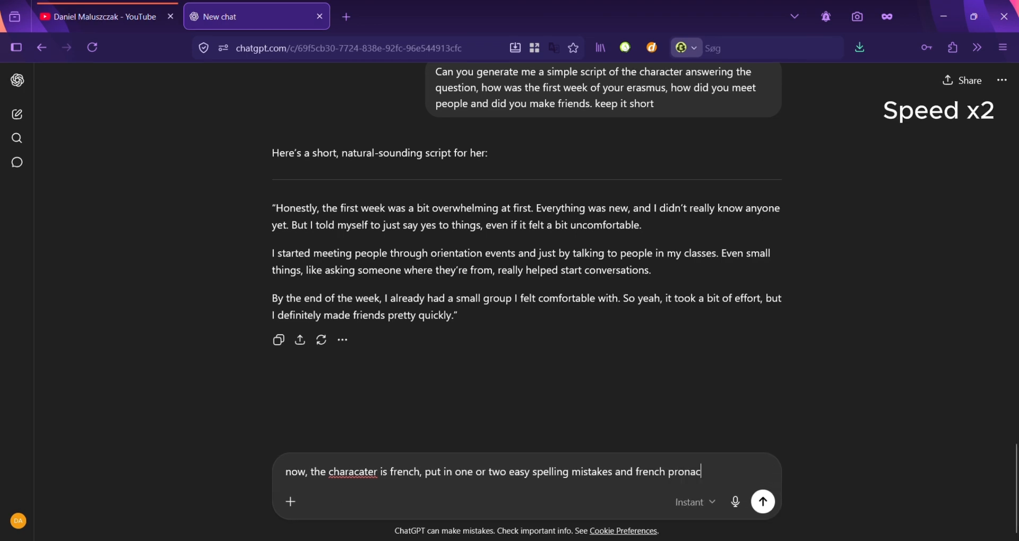
Step: Add that the script is for ElevenLabs, needs prompts as needed and should sound realistic, not too forced, and send the prompt
{"action": "type", "text": "ill us"}
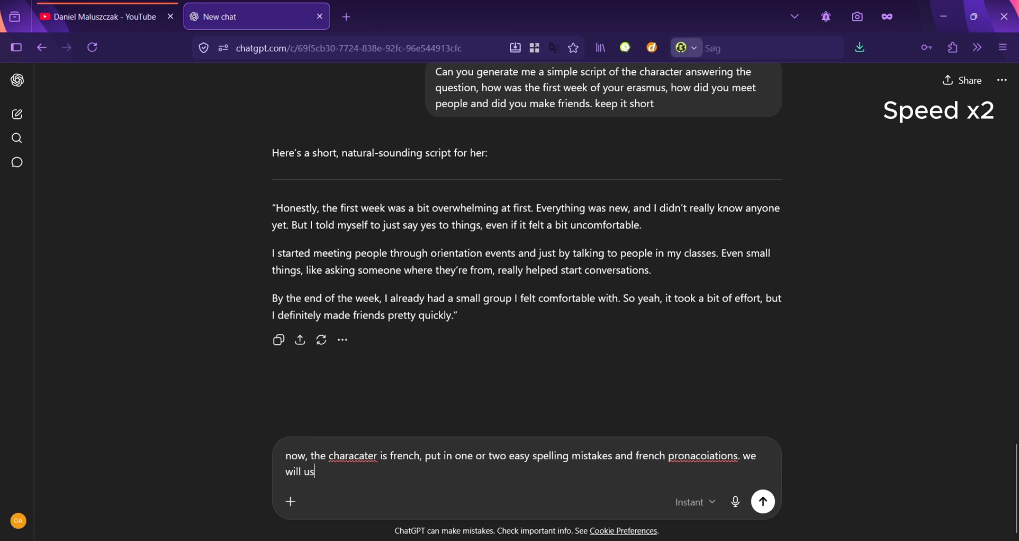
{"action": "type", "text": "e this in elevenlabs "}
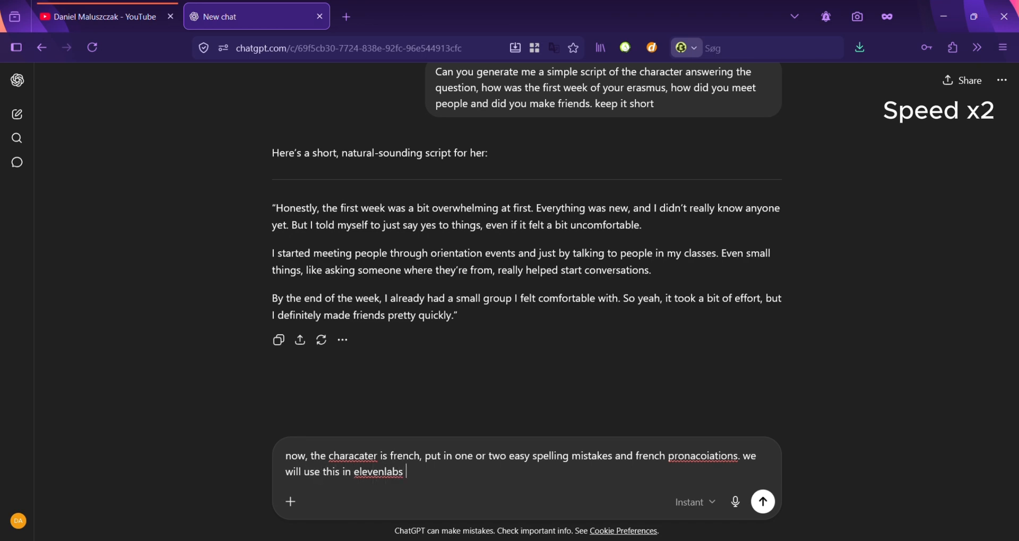
{"action": "type", "text": "so add prompts as needed. it s"}
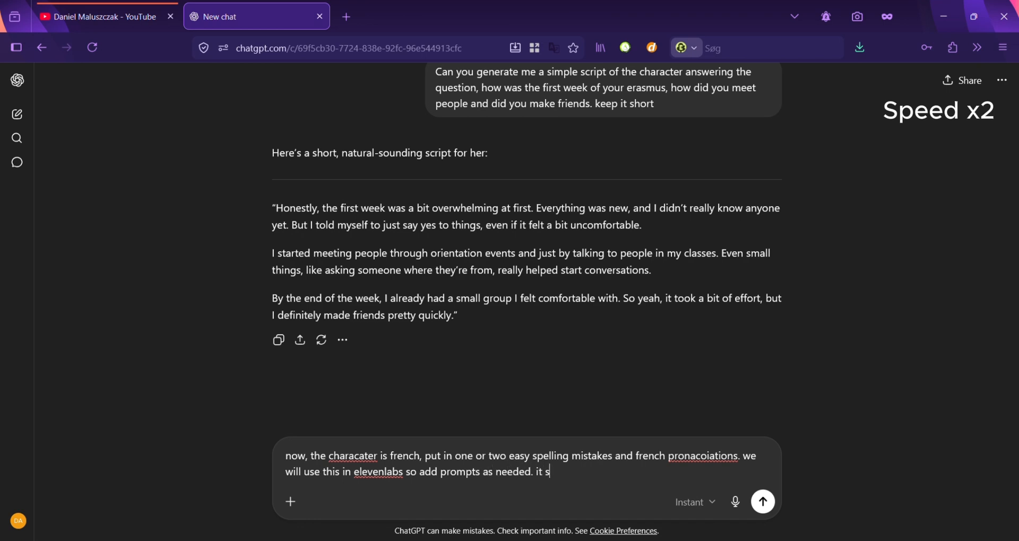
{"action": "type", "text": "hould sound realisitc, not t"}
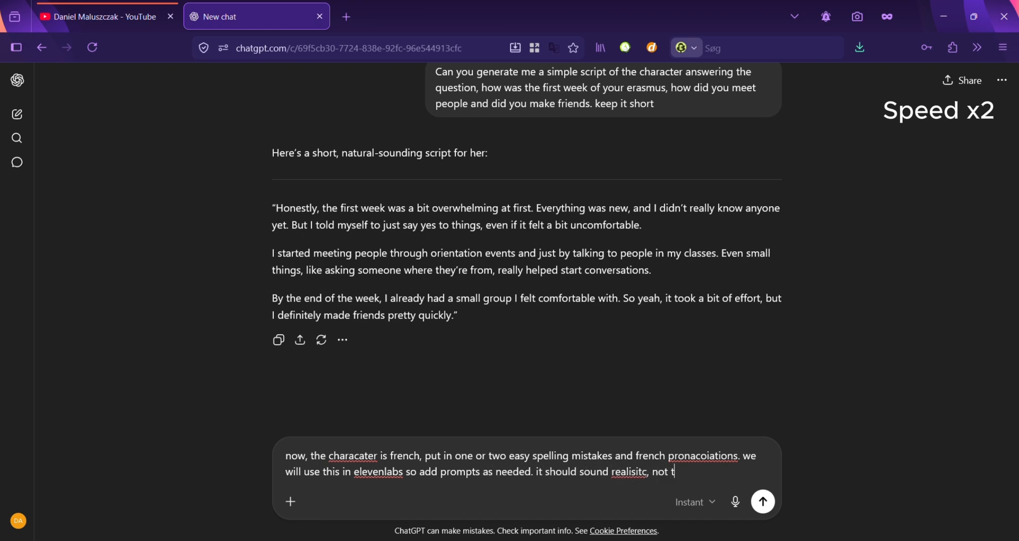
{"action": "type", "text": "oo forced."}
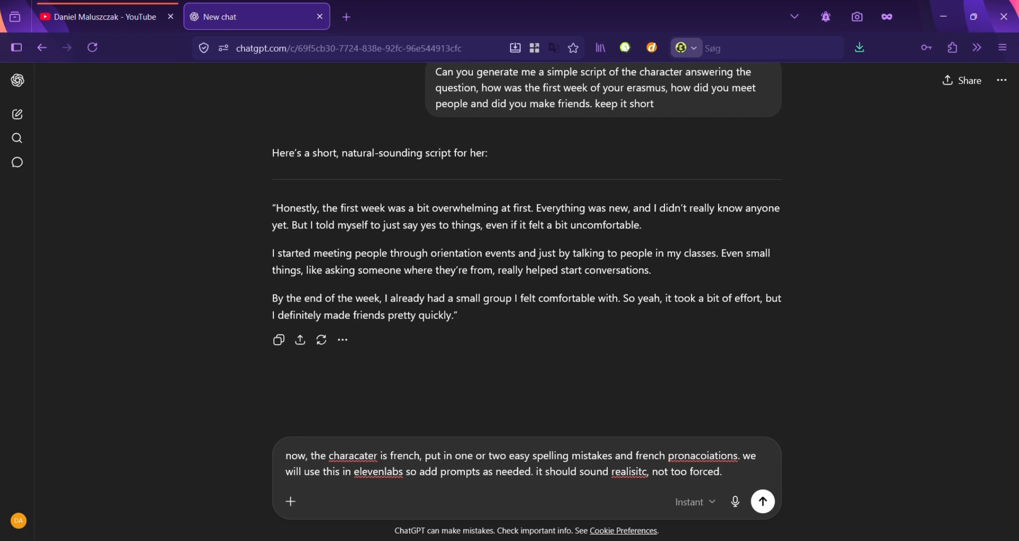
{"action": "key", "text": "Return"}
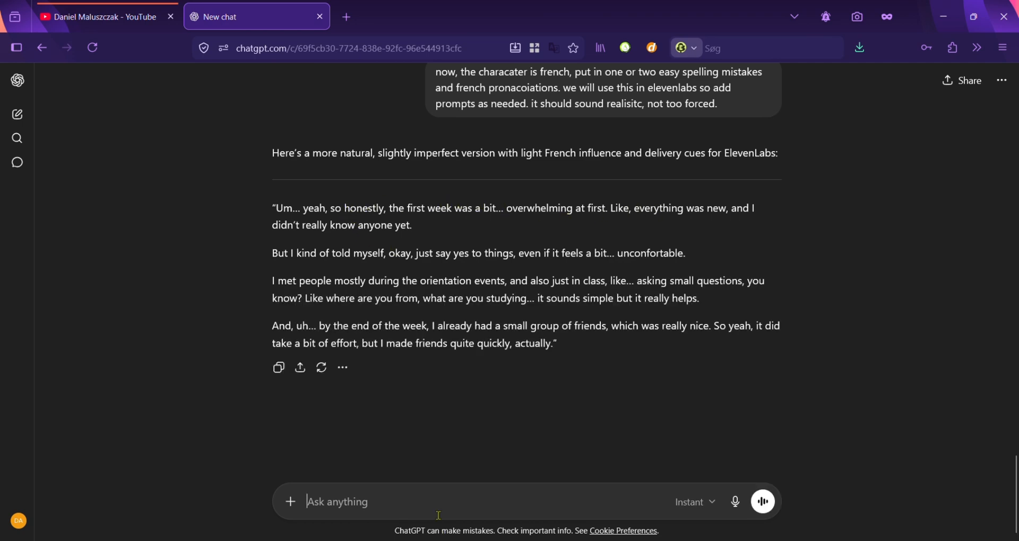
Step: Ask for the script written with French-accent pronunciation, "ze instead of the or so, just for a few elements", and send the prompt
{"action": "type", "text": "write ou"}
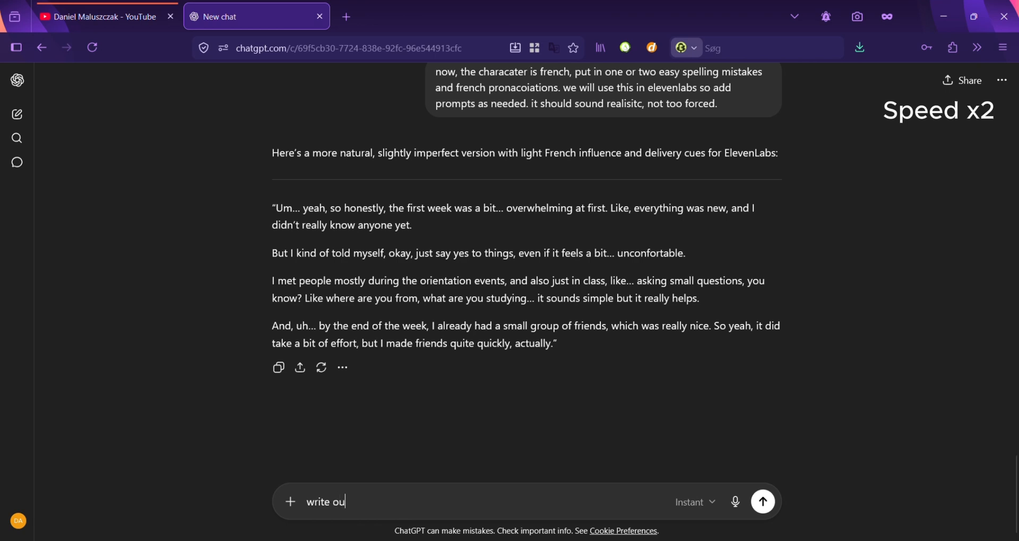
{"action": "type", "text": "t how the person wo"}
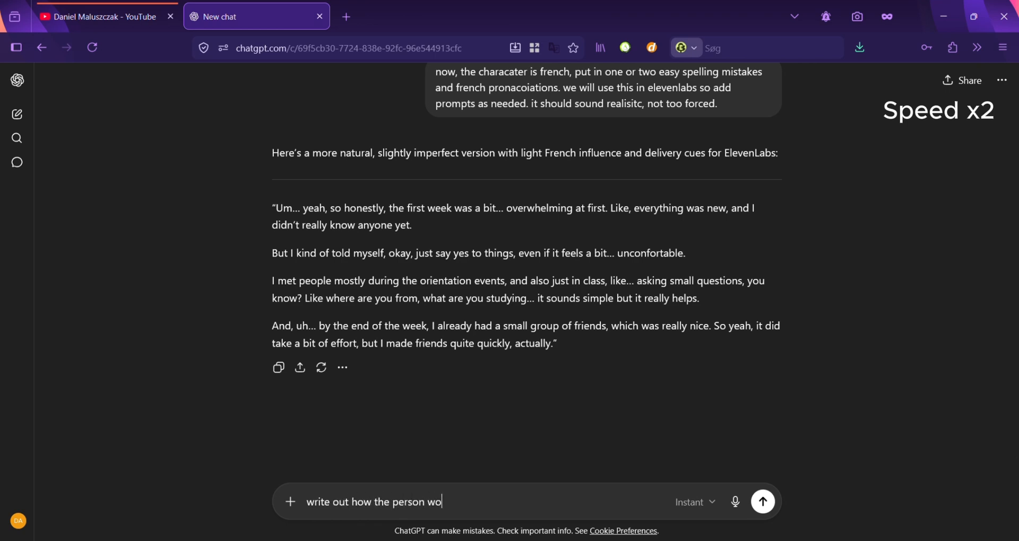
{"action": "type", "text": "uld proncoune things wit"}
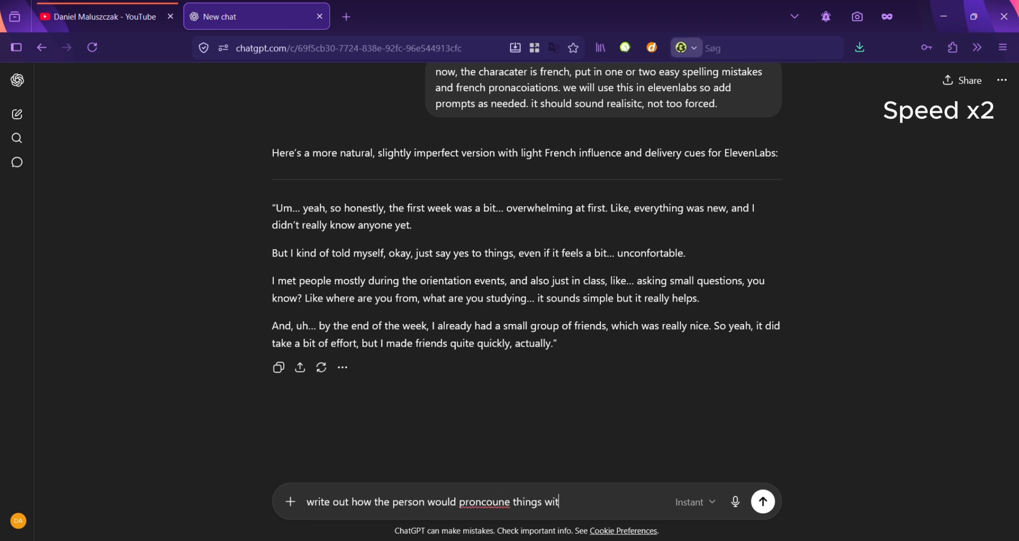
{"action": "type", "text": "h a french accent so ze"}
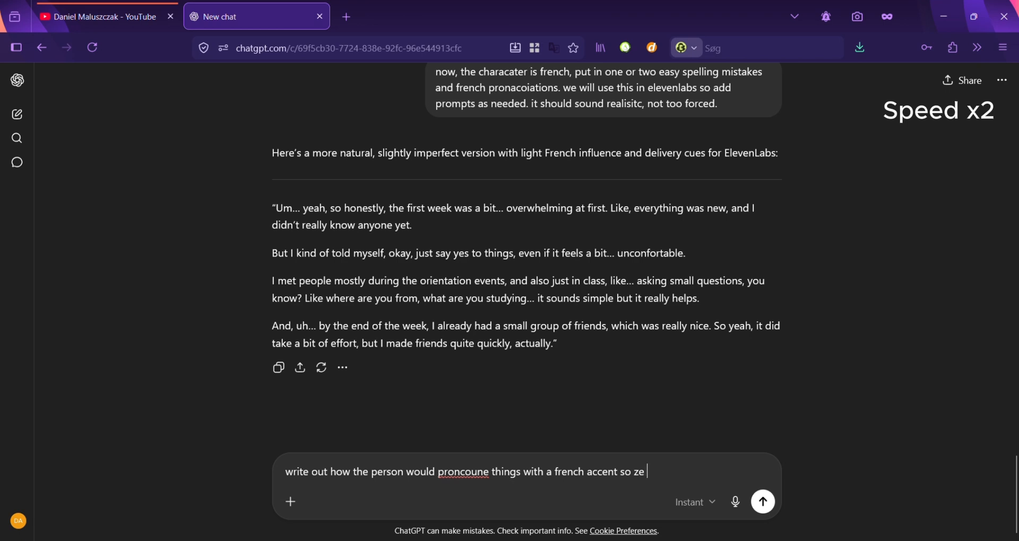
{"action": "type", "text": " instead of the "}
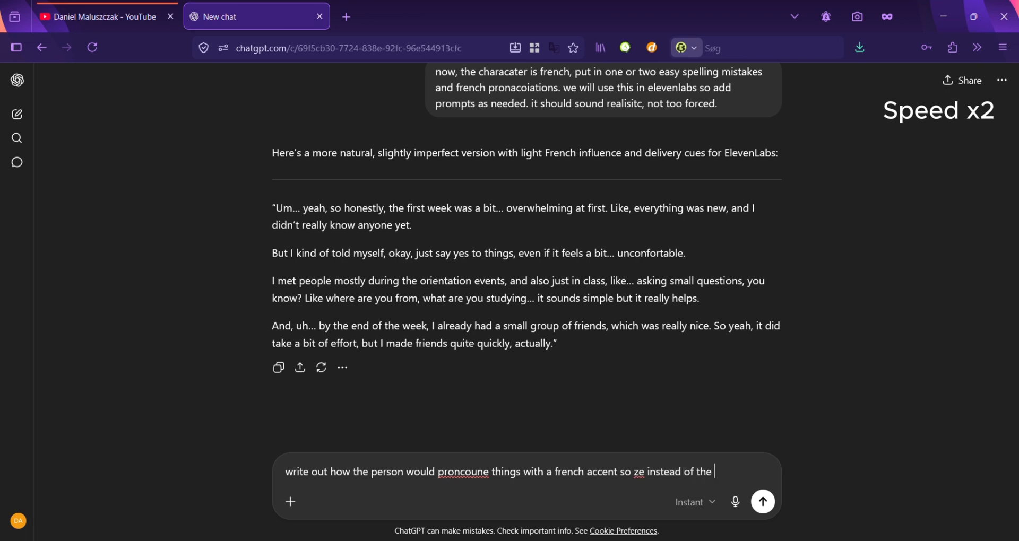
{"action": "type", "text": "or so, just for a few element"}
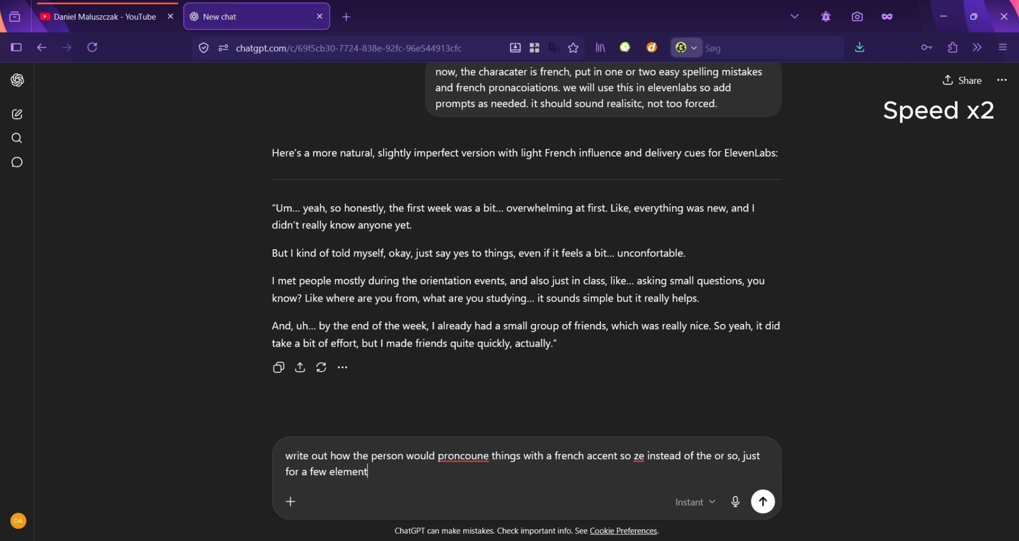
{"action": "type", "text": "s"}
{"action": "key", "text": "Return"}
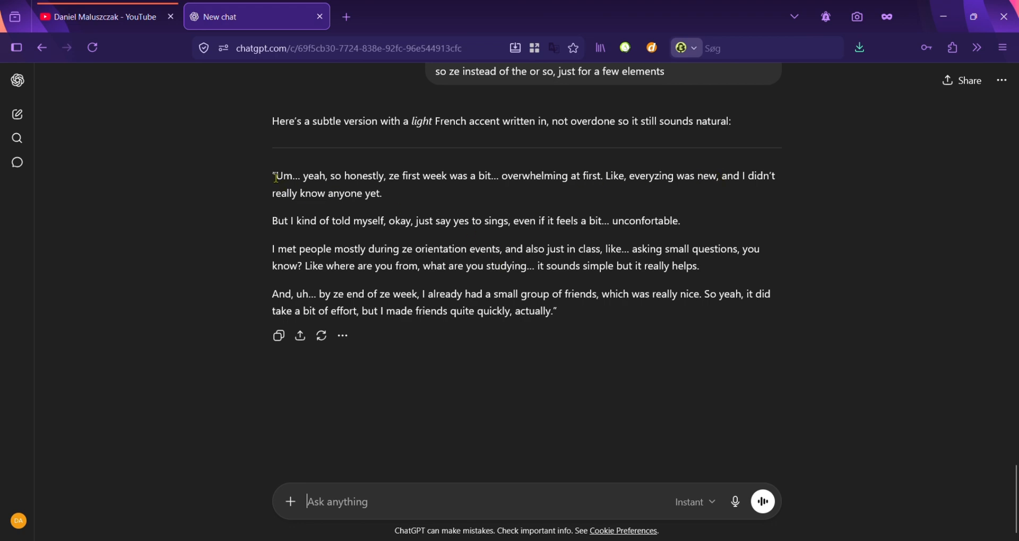
Step: Copy the French-accented script without its quotation marks and paste it into ElevenLabs Text to Speech
{"action": "left_click_drag", "start_coordinate": [276, 178], "coordinate": [580, 312]}
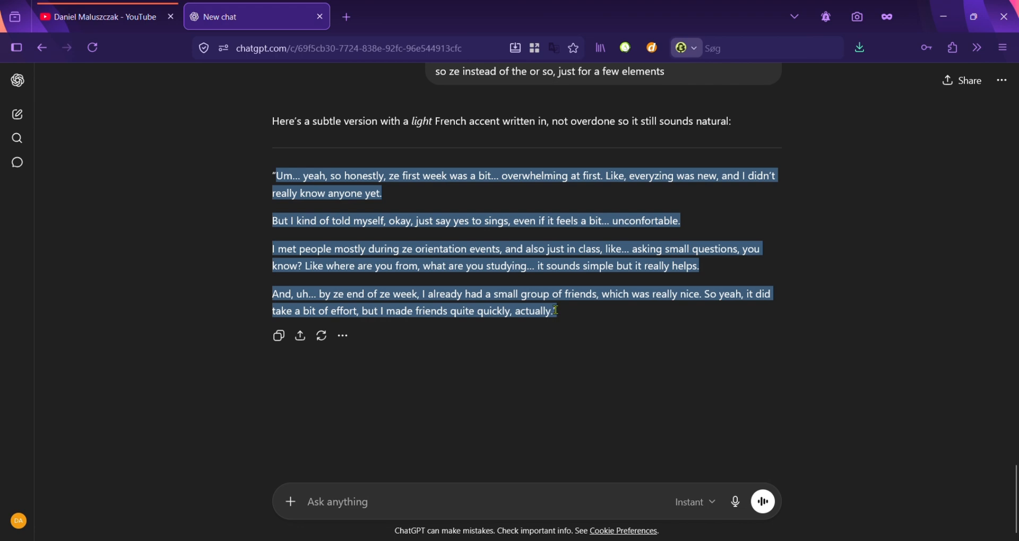
{"action": "right_click", "coordinate": [557, 312]}
{"action": "left_click", "coordinate": [608, 10]}
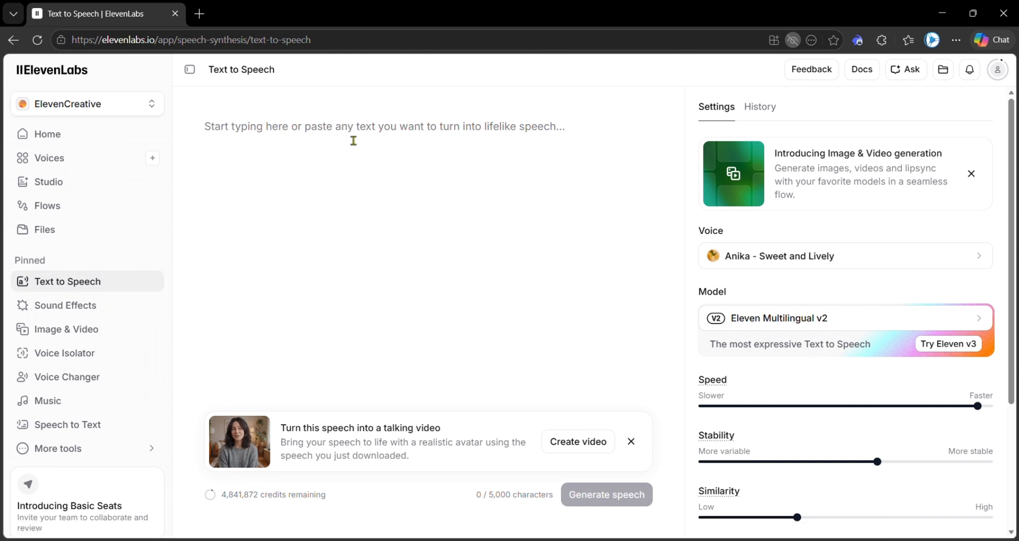
{"action": "key", "text": "ctrl+v"}
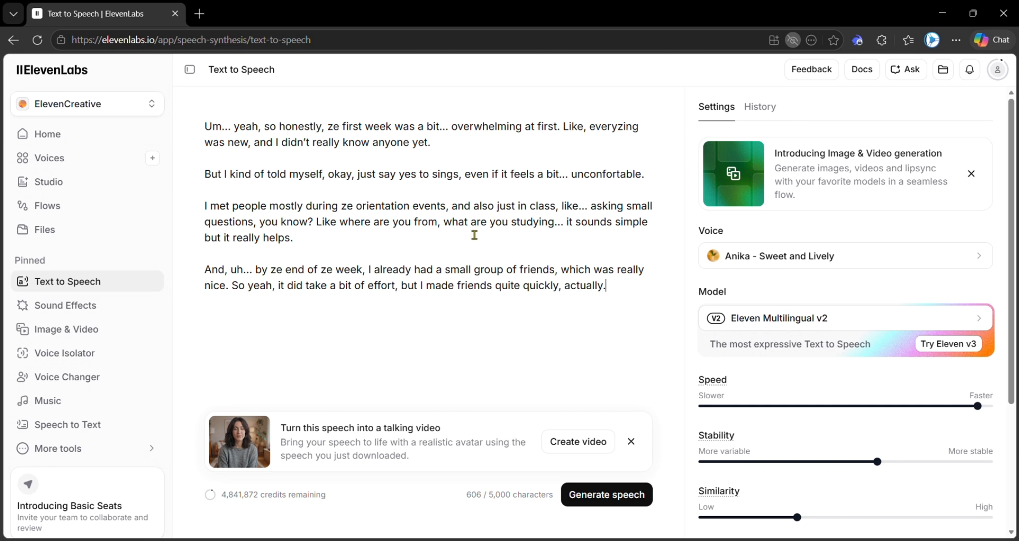
Step: Change the speech voice to "Manon - Serious & spontaneous French voice" from the saved voices
{"action": "left_click", "coordinate": [898, 265]}
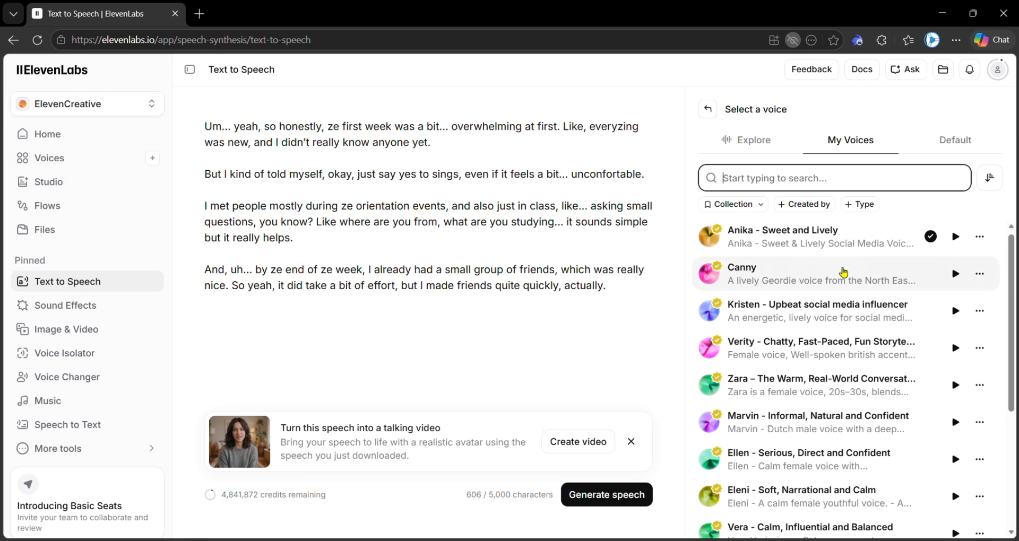
{"action": "scroll", "coordinate": [843, 272], "scroll_direction": "down", "scroll_amount": 4}
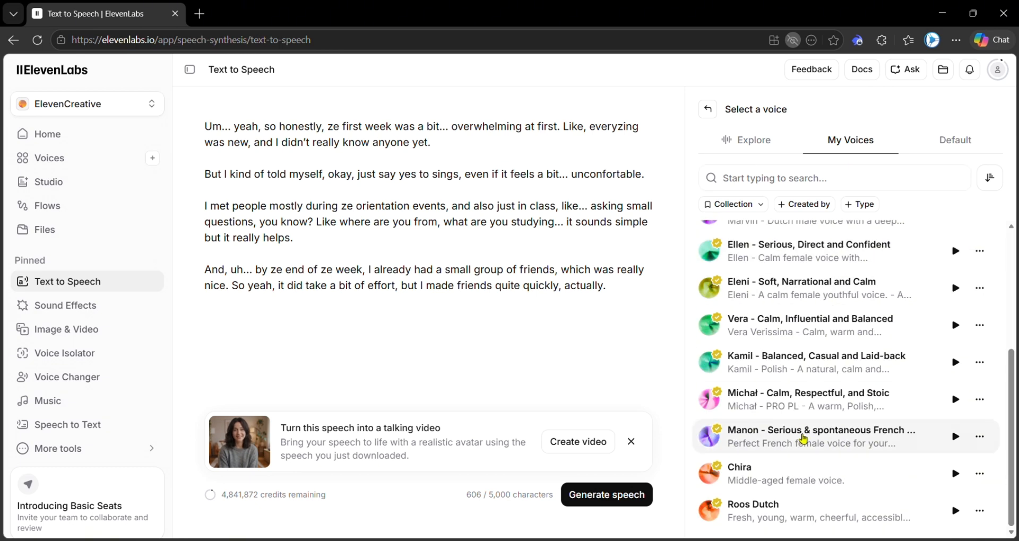
{"action": "left_click", "coordinate": [803, 439]}
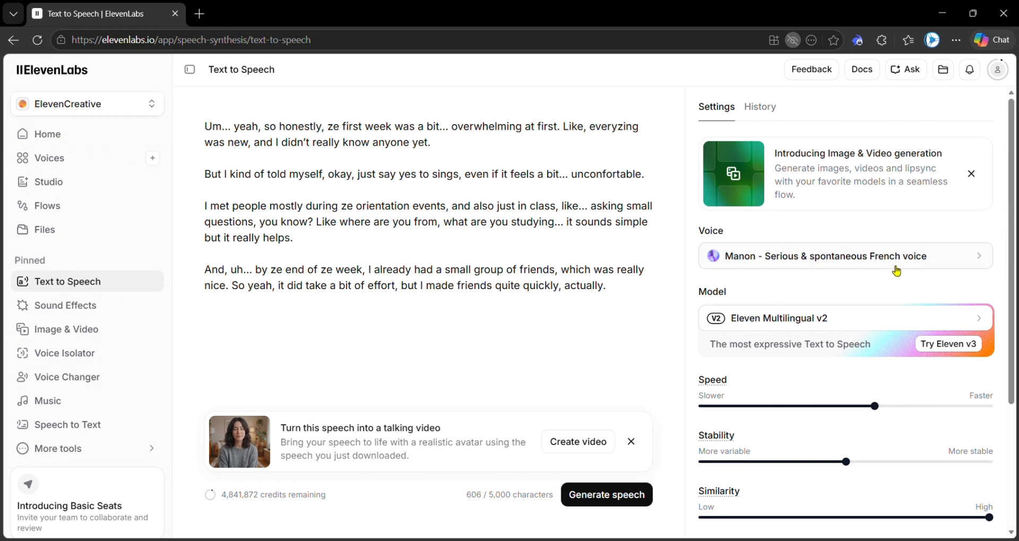
Step: Generate the speech with the Eleven Multilingual v2 model, listen to the start and pause playback
{"action": "scroll", "coordinate": [874, 271], "scroll_direction": "down", "scroll_amount": 1}
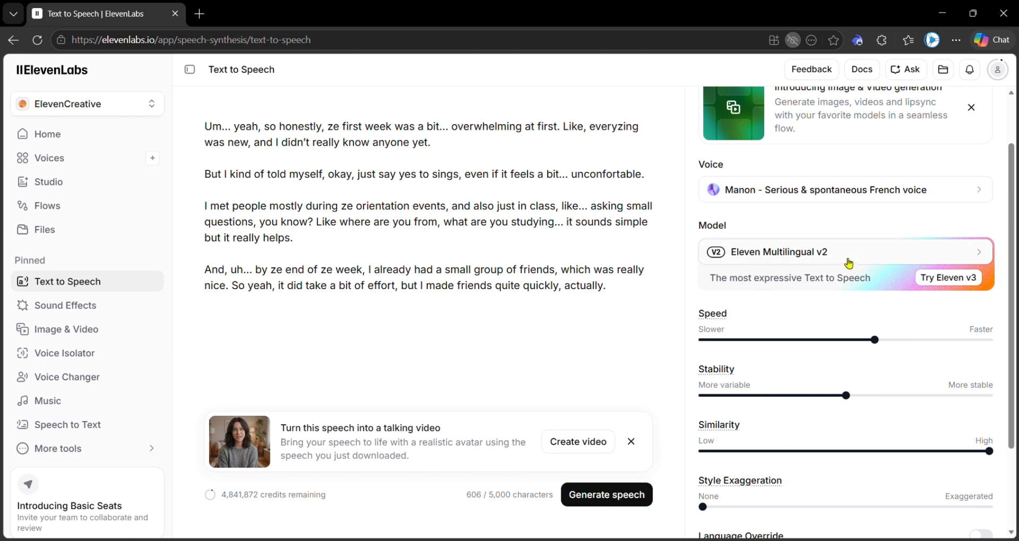
{"action": "scroll", "coordinate": [885, 289], "scroll_direction": "down", "scroll_amount": 2}
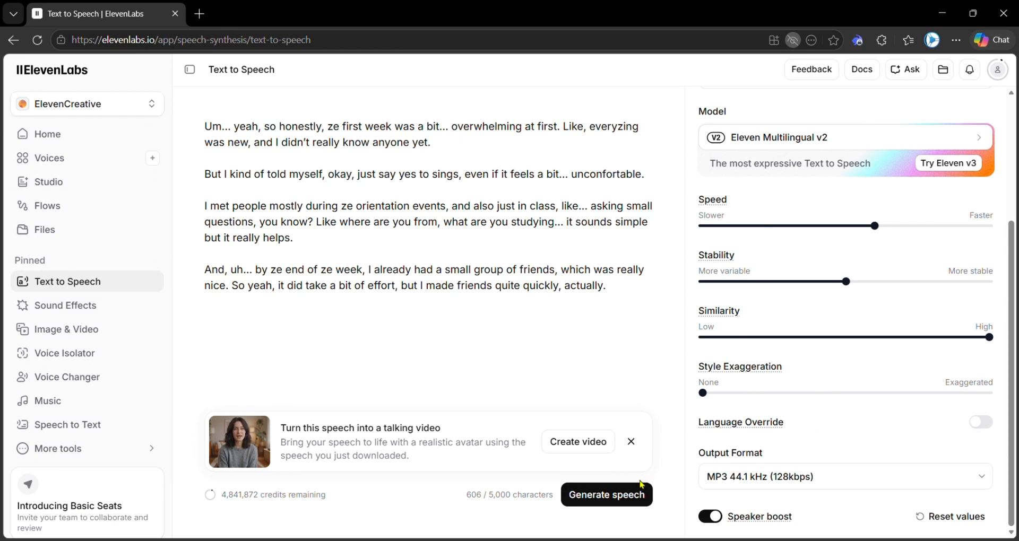
{"action": "left_click", "coordinate": [608, 495]}
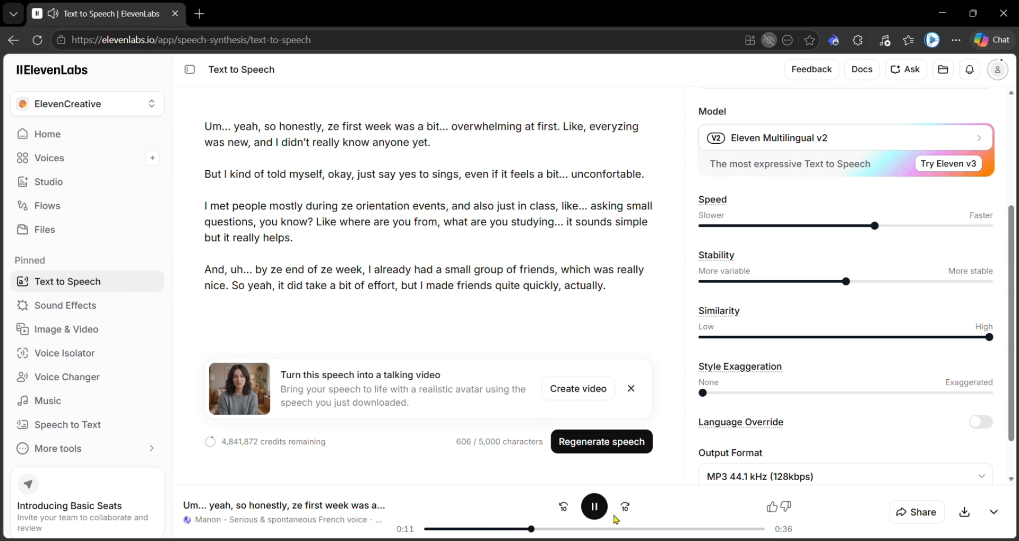
{"action": "left_click", "coordinate": [593, 506]}
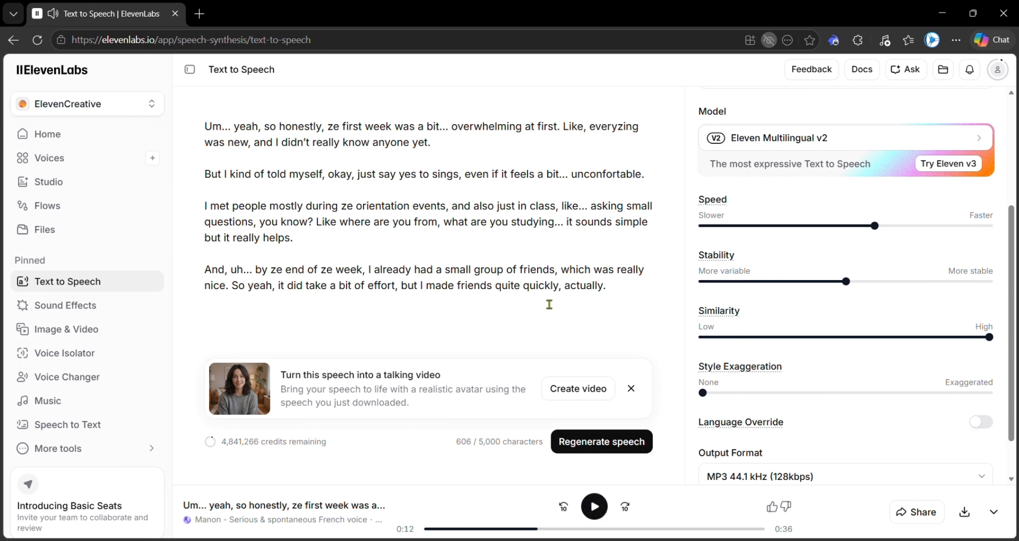
Step: Switch the text-to-speech model to Eleven v3
{"action": "scroll", "coordinate": [825, 307], "scroll_direction": "up", "scroll_amount": 3}
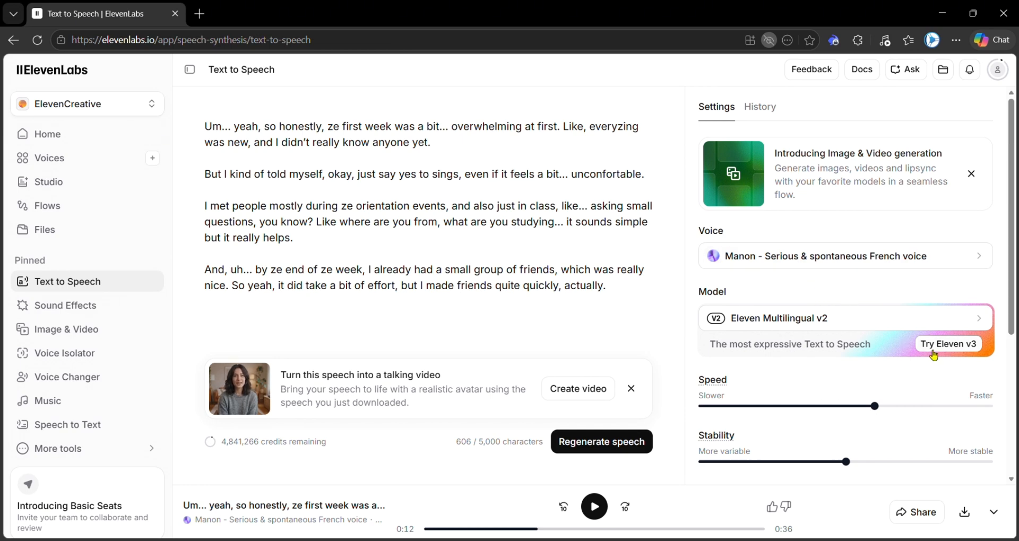
{"action": "left_click", "coordinate": [970, 347]}
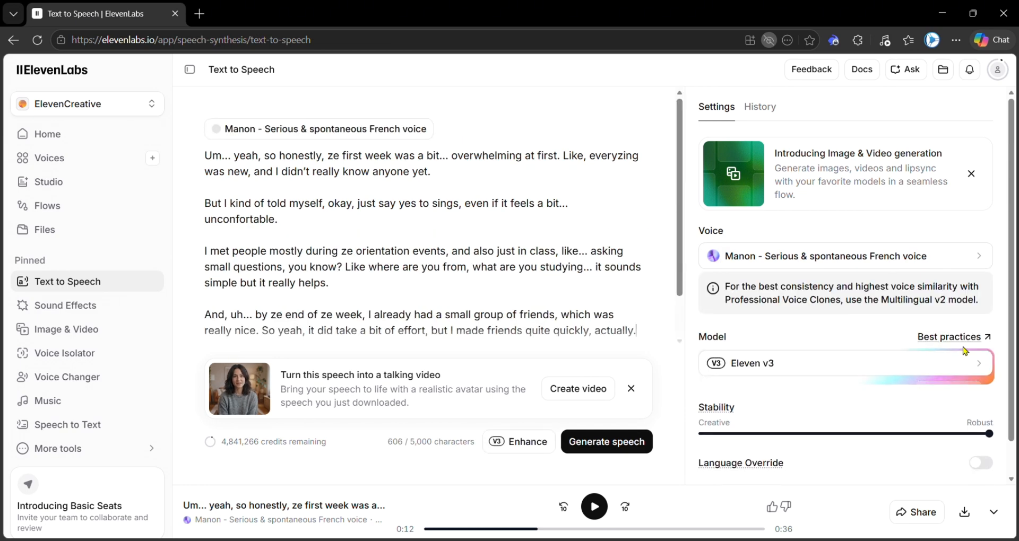
{"action": "scroll", "coordinate": [824, 348], "scroll_direction": "down", "scroll_amount": 1}
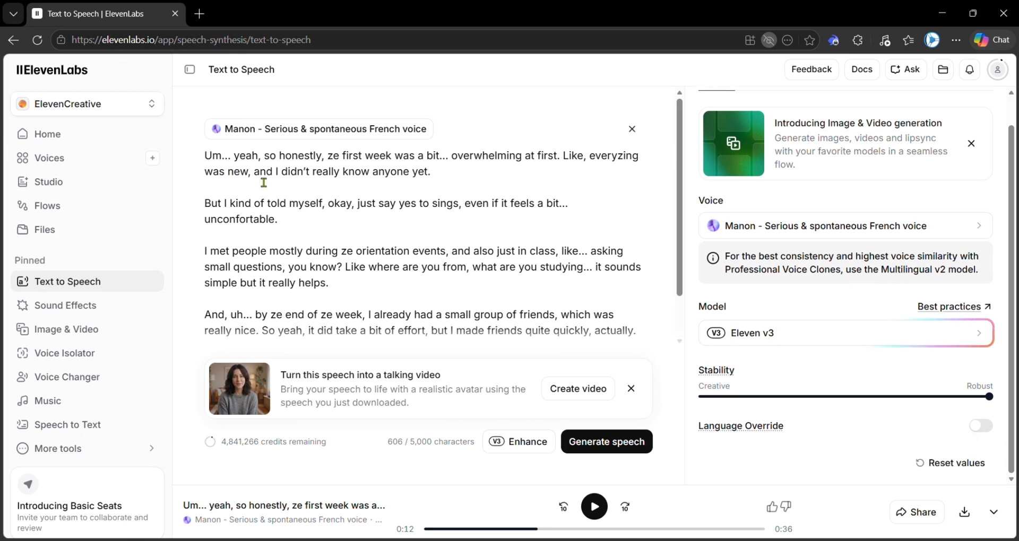
Step: Insert the audio tag "[strong french accent]" at the start of the script
{"action": "type", "text": "[] "}
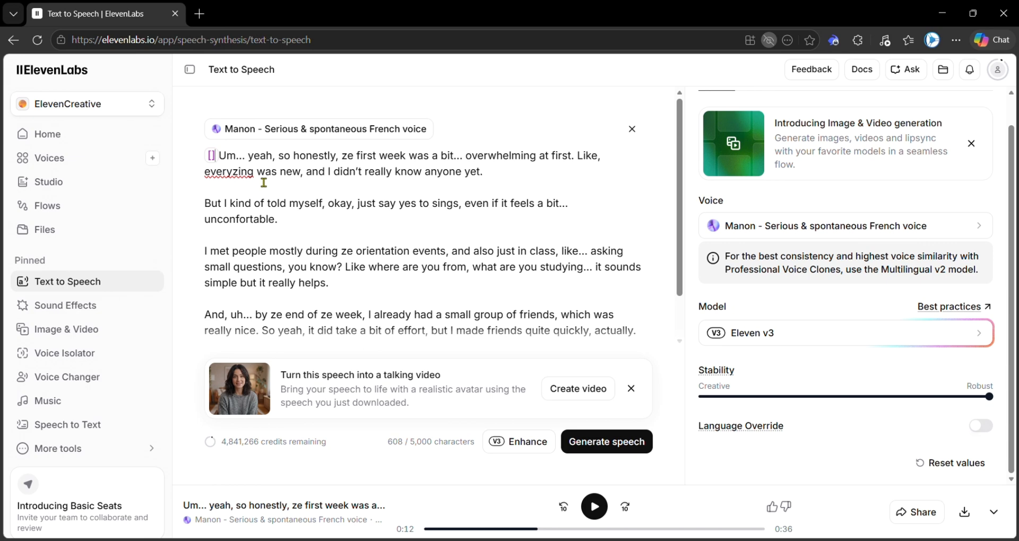
{"action": "type", "text": "stron"}
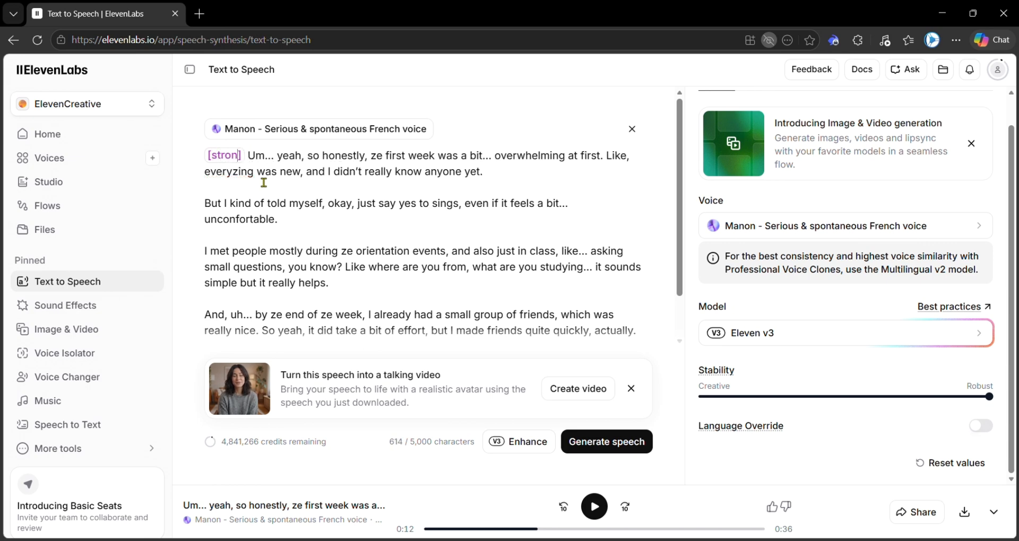
{"action": "type", "text": "g french acc"}
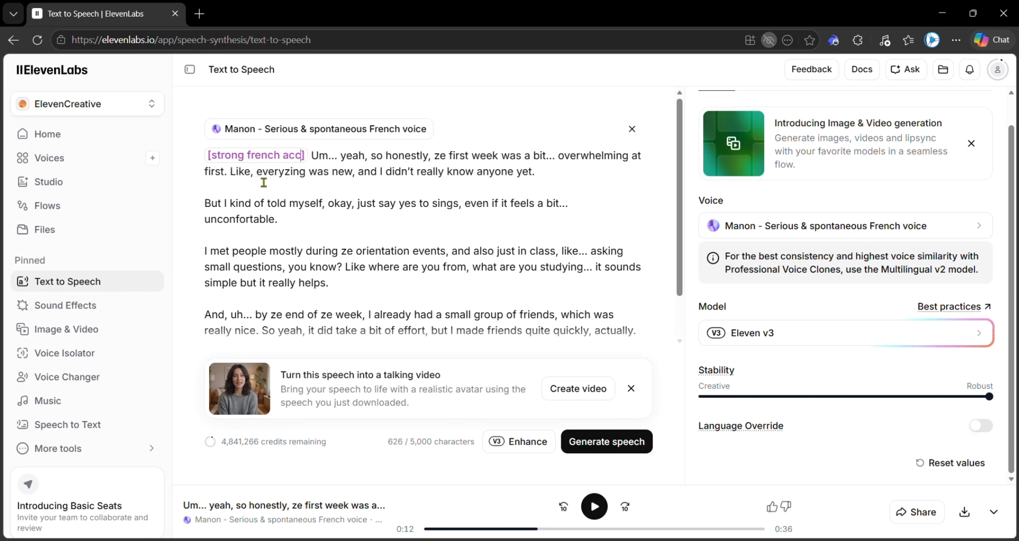
{"action": "type", "text": "ent"}
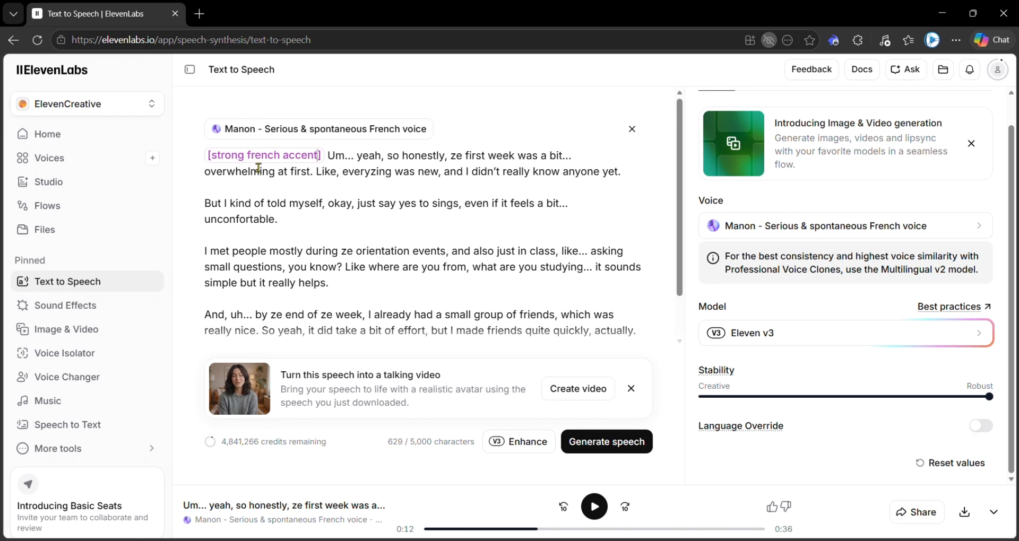
Step: Generate the tagged script as speech with Eleven v3, listen to part of Generation 1 and pause it
{"action": "scroll", "coordinate": [308, 233], "scroll_direction": "down", "scroll_amount": 2}
{"action": "scroll", "coordinate": [316, 247], "scroll_direction": "up", "scroll_amount": 2}
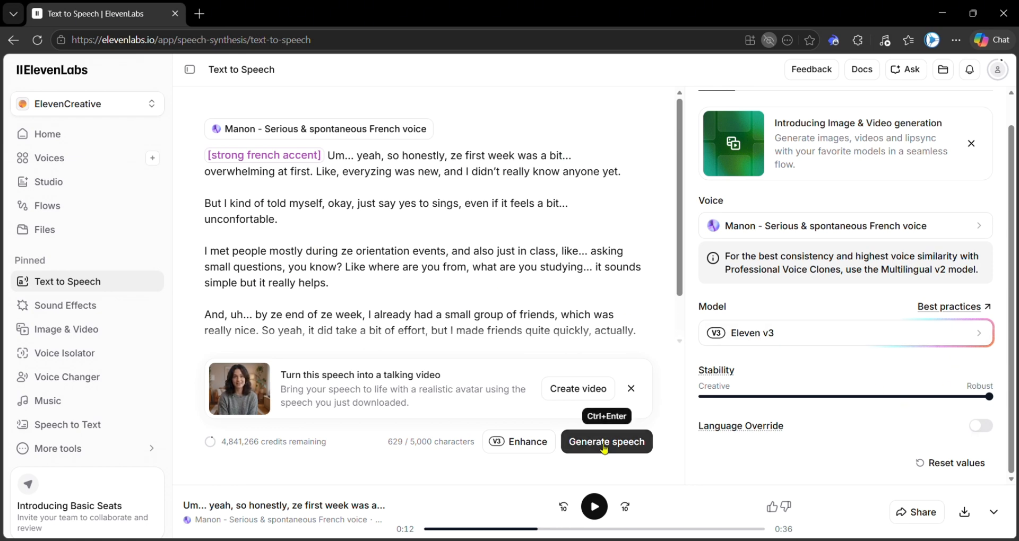
{"action": "left_click", "coordinate": [588, 435]}
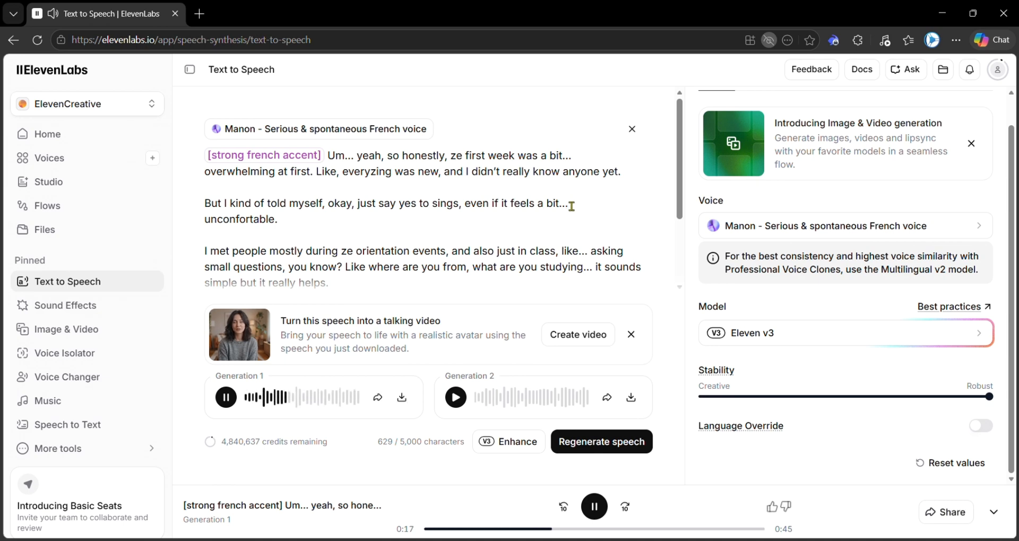
{"action": "scroll", "coordinate": [552, 220], "scroll_direction": "down", "scroll_amount": 3}
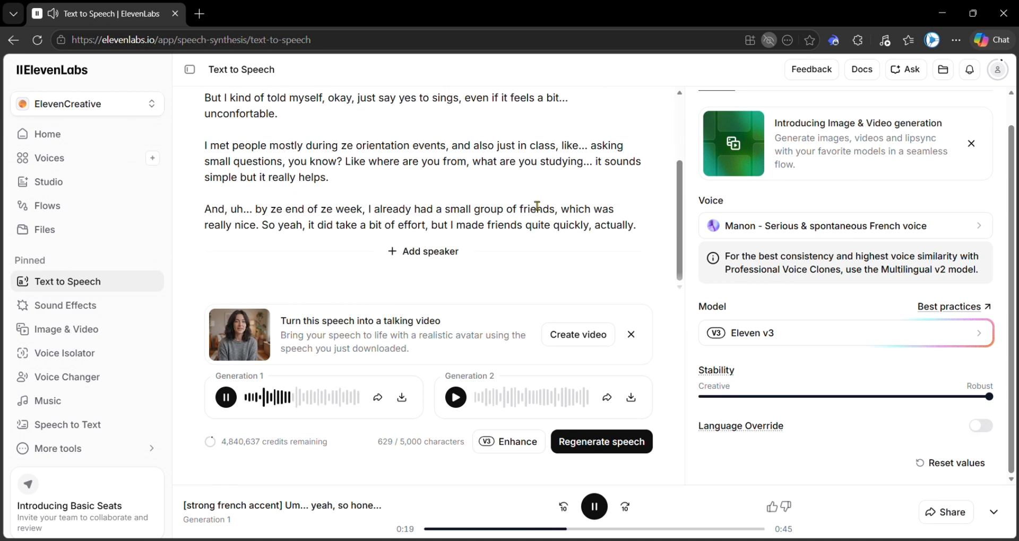
{"action": "scroll", "coordinate": [537, 206], "scroll_direction": "up", "scroll_amount": 2}
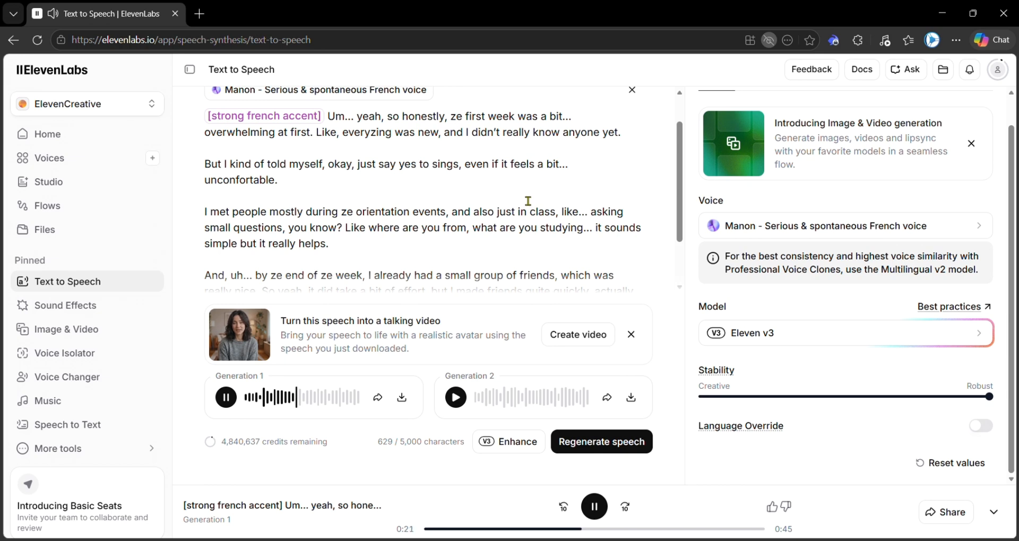
{"action": "left_click", "coordinate": [594, 506]}
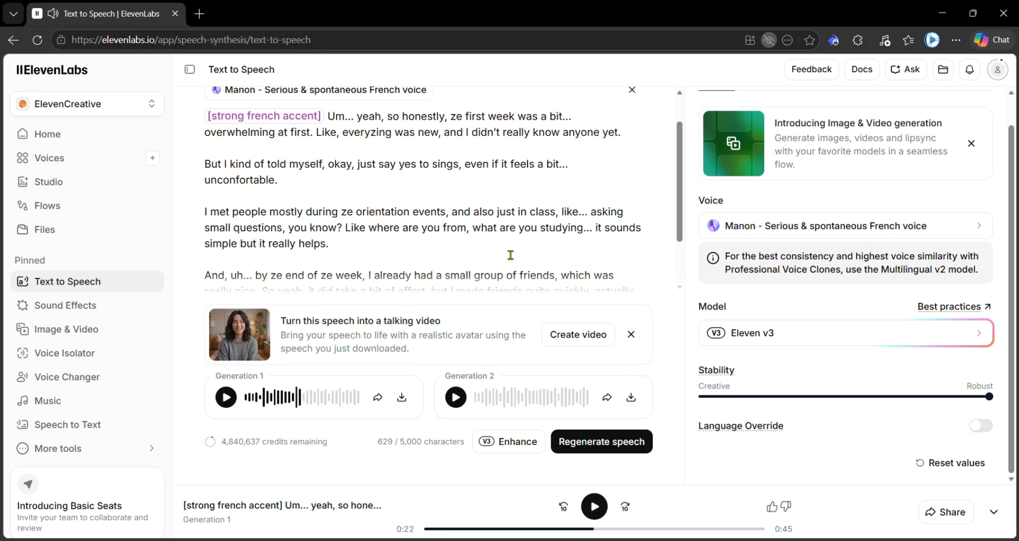
Step: Delete all script text after the first paragraph, from "But I kind of told myself" onward, and generate the shortened speech with Eleven v3
{"action": "scroll", "coordinate": [512, 249], "scroll_direction": "down", "scroll_amount": 2}
{"action": "scroll", "coordinate": [520, 207], "scroll_direction": "up", "scroll_amount": 3}
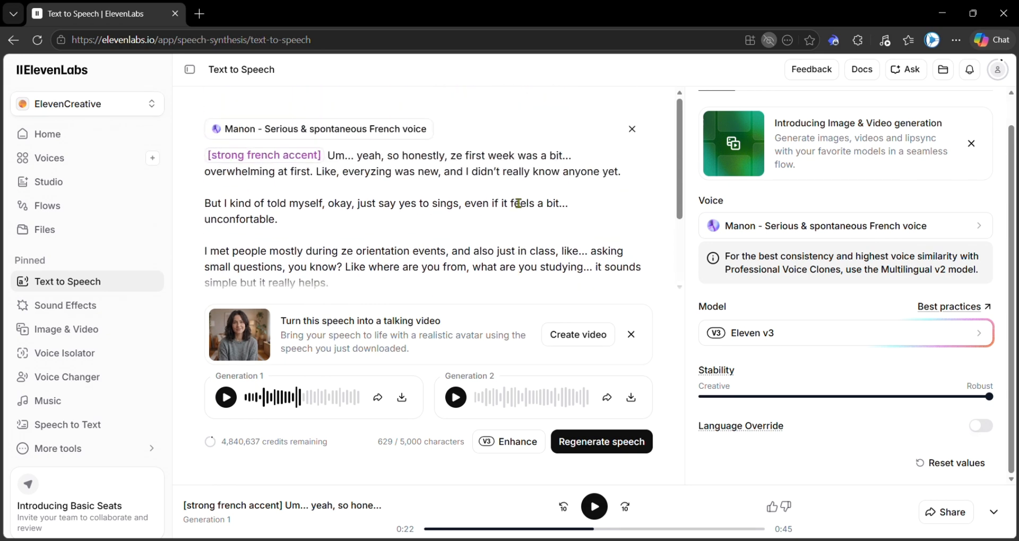
{"action": "scroll", "coordinate": [519, 203], "scroll_direction": "down", "scroll_amount": 3}
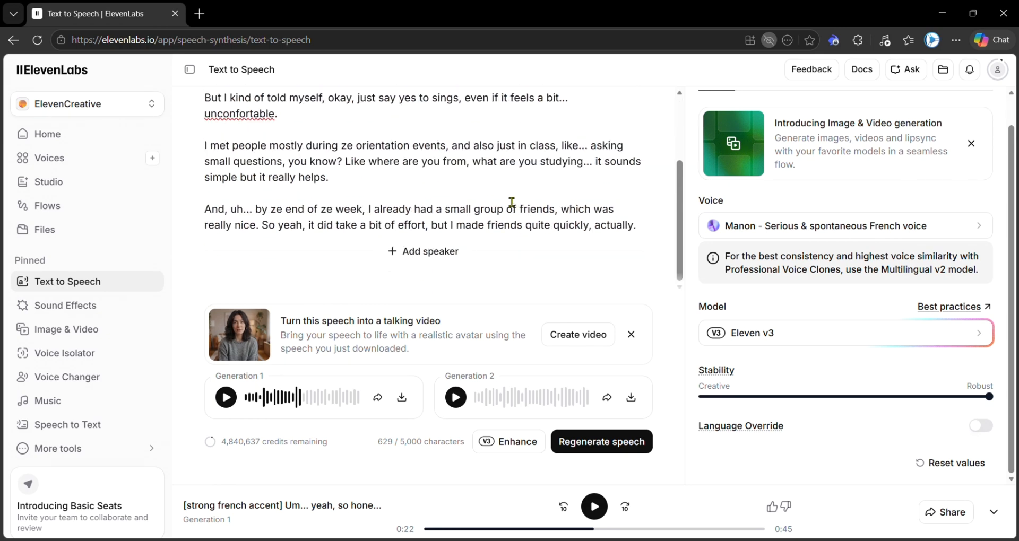
{"action": "scroll", "coordinate": [517, 201], "scroll_direction": "up", "scroll_amount": 3}
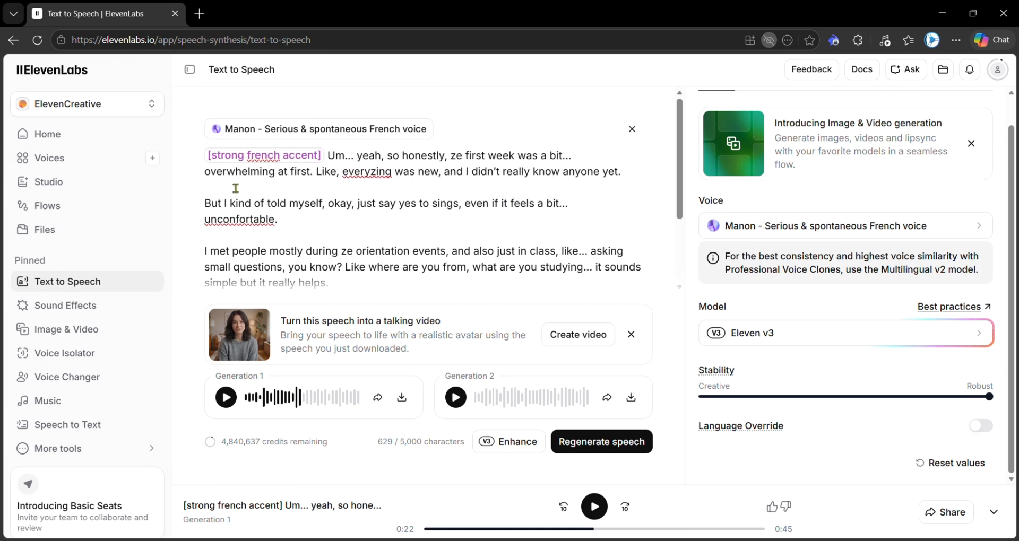
{"action": "left_click_drag", "start_coordinate": [235, 188], "coordinate": [312, 198]}
{"action": "left_click", "coordinate": [280, 219]}
{"action": "scroll", "coordinate": [417, 222], "scroll_direction": "down", "scroll_amount": 2}
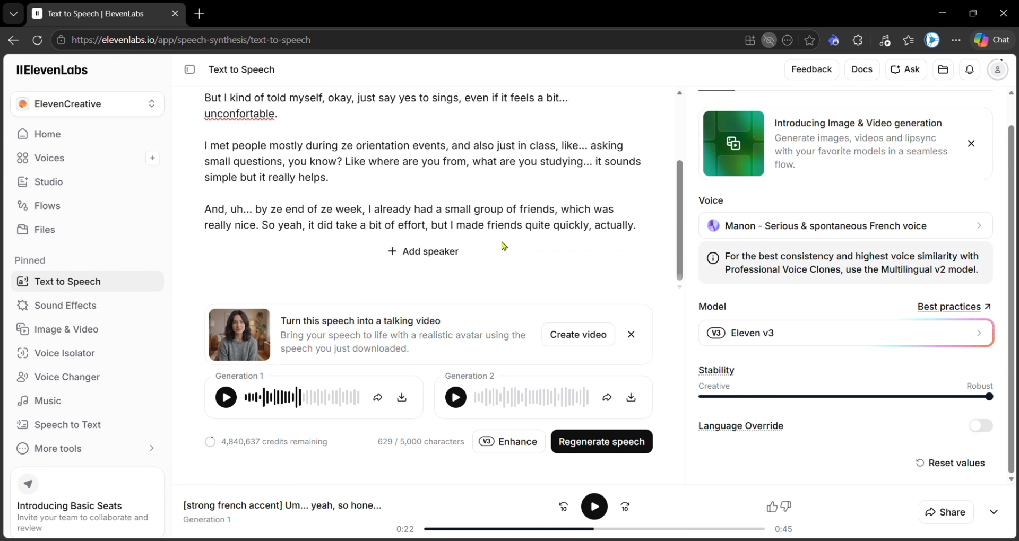
{"action": "left_click_drag", "start_coordinate": [637, 229], "coordinate": [208, 164]}
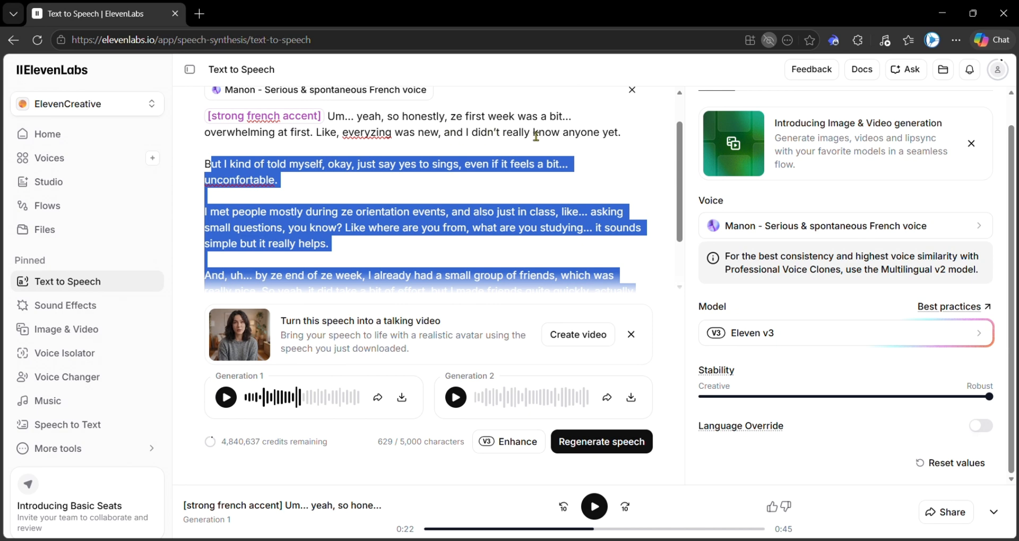
{"action": "key", "text": "BackSpace"}
{"action": "left_click_drag", "start_coordinate": [215, 205], "coordinate": [203, 200]}
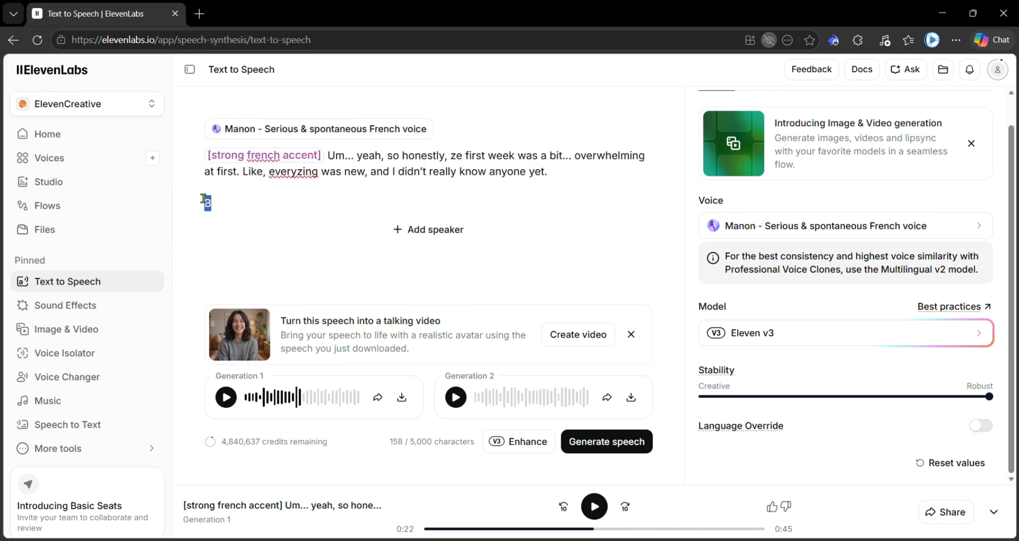
{"action": "key", "text": "BackSpace"}
{"action": "key", "text": "BackSpace"}
{"action": "key", "text": "BackSpace"}
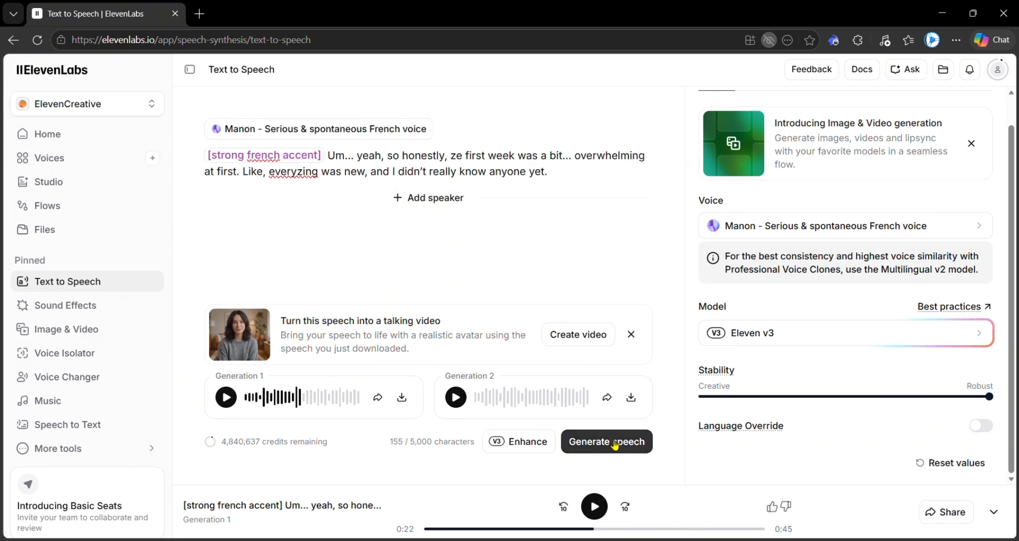
{"action": "left_click", "coordinate": [615, 444]}
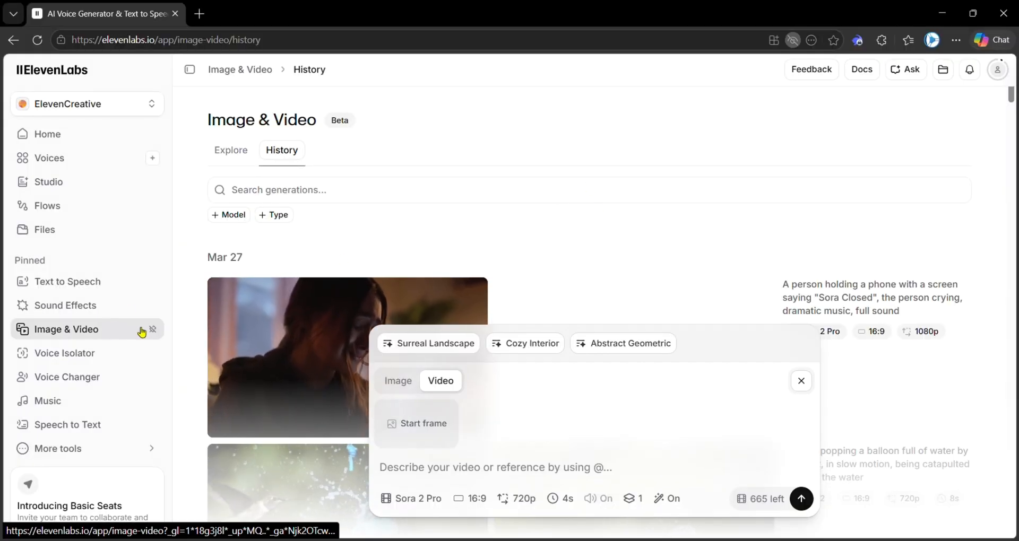
Step: Set the Image & Video generation model to the lip-syncing model Veed Fabric
{"action": "left_click", "coordinate": [412, 499]}
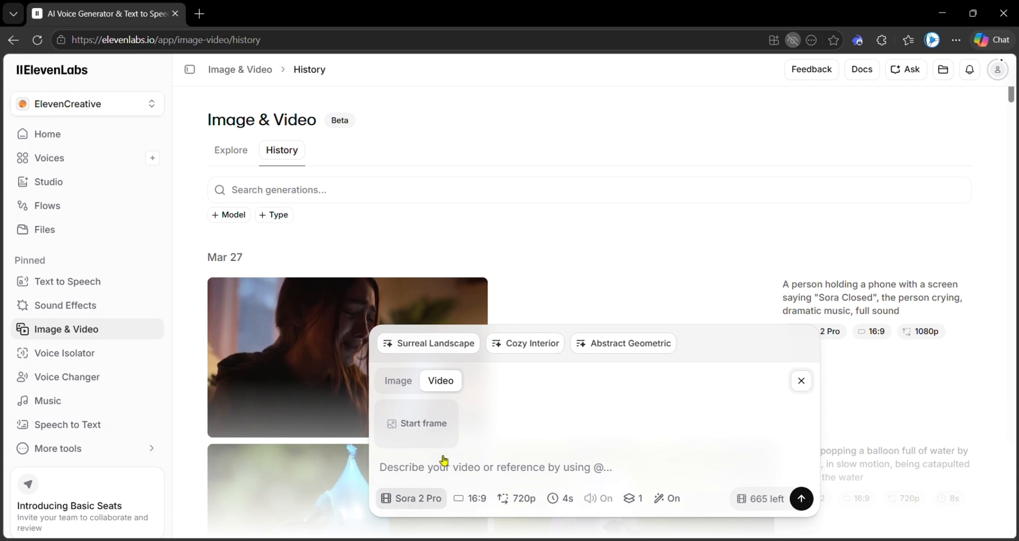
{"action": "scroll", "coordinate": [459, 293], "scroll_direction": "down", "scroll_amount": 5}
{"action": "scroll", "coordinate": [459, 293], "scroll_direction": "down", "scroll_amount": 10}
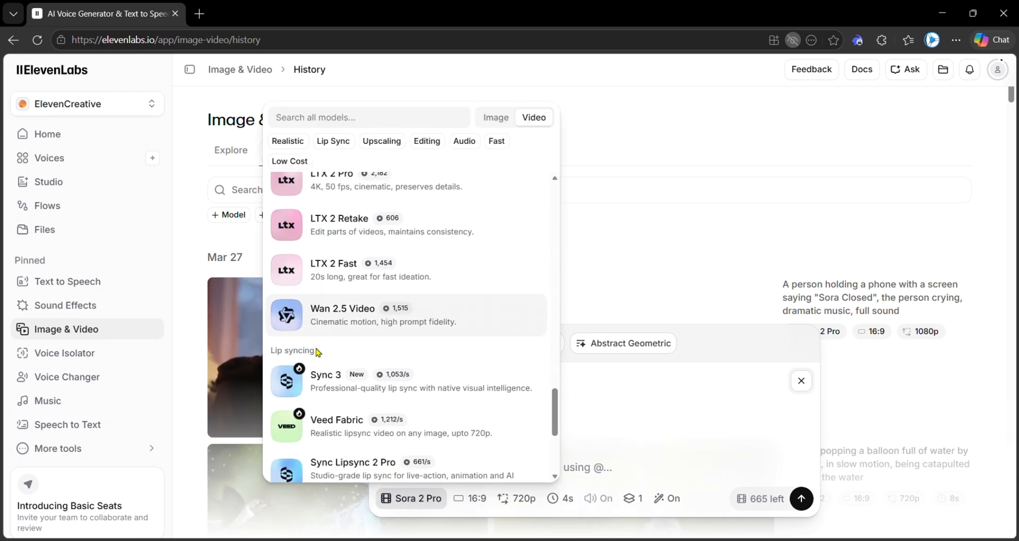
{"action": "scroll", "coordinate": [419, 305], "scroll_direction": "down", "scroll_amount": 3}
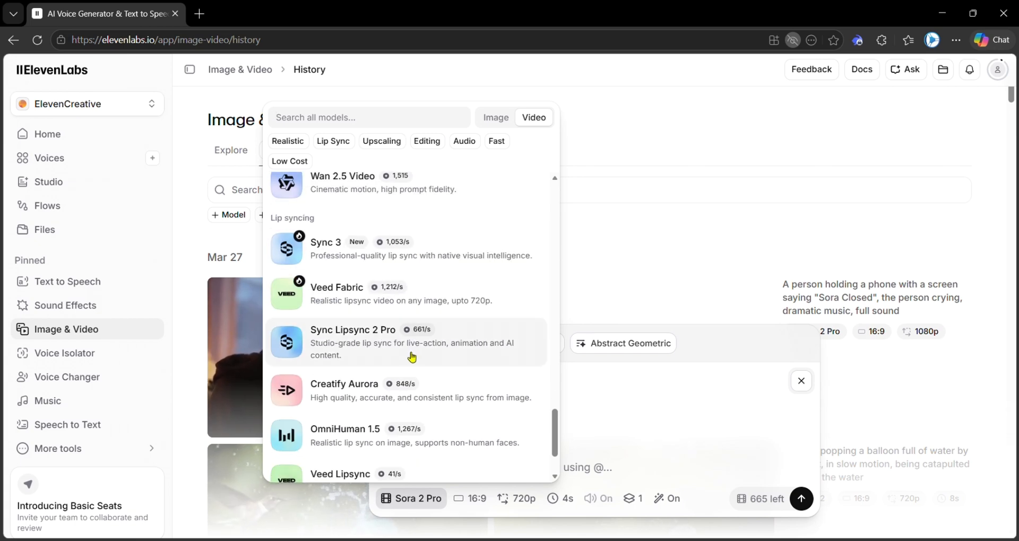
{"action": "scroll", "coordinate": [416, 285], "scroll_direction": "down", "scroll_amount": 1}
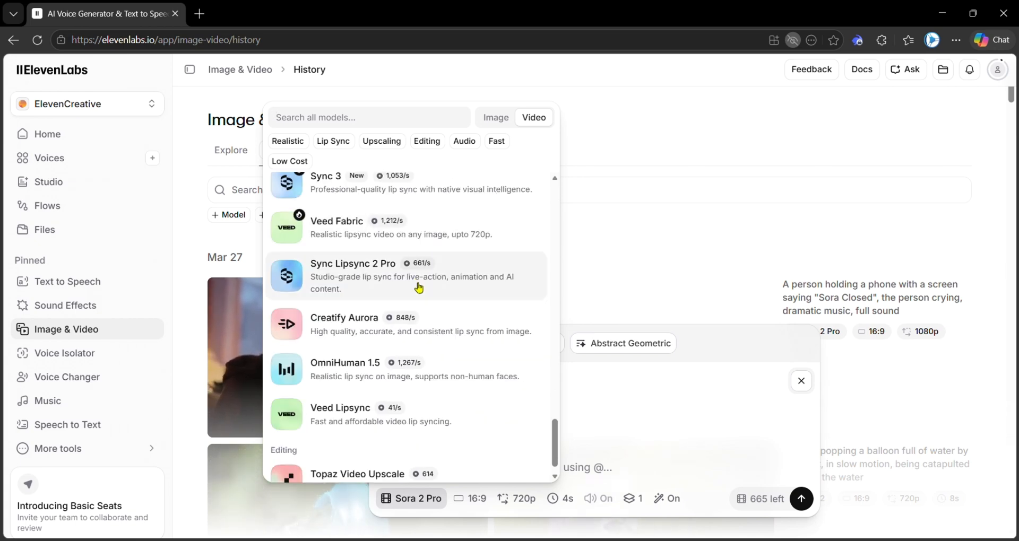
{"action": "left_click", "coordinate": [476, 239]}
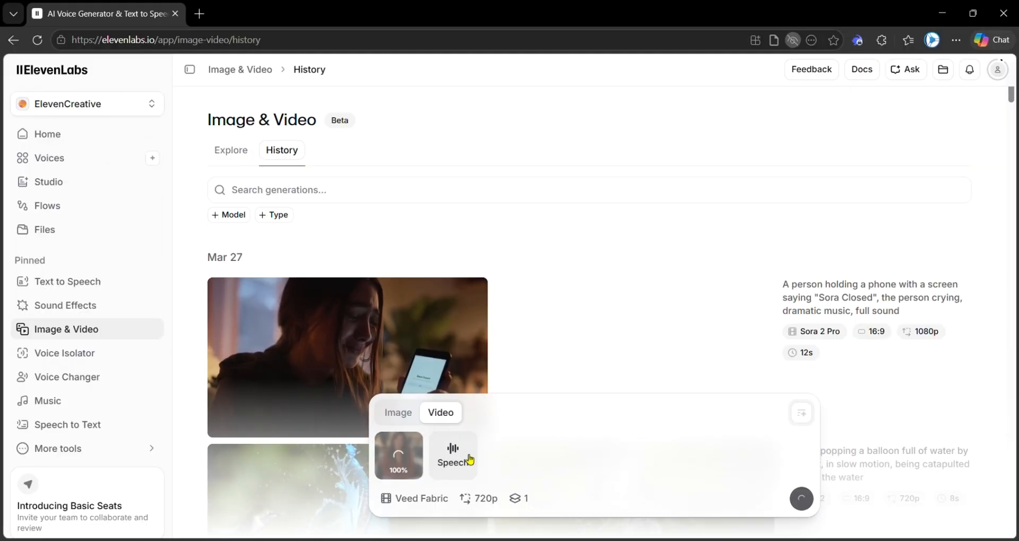
Step: Attach the most recent "[strong french accent]" speech from the speech history to the portrait and keep the resolution at 720p
{"action": "left_click", "coordinate": [471, 460]}
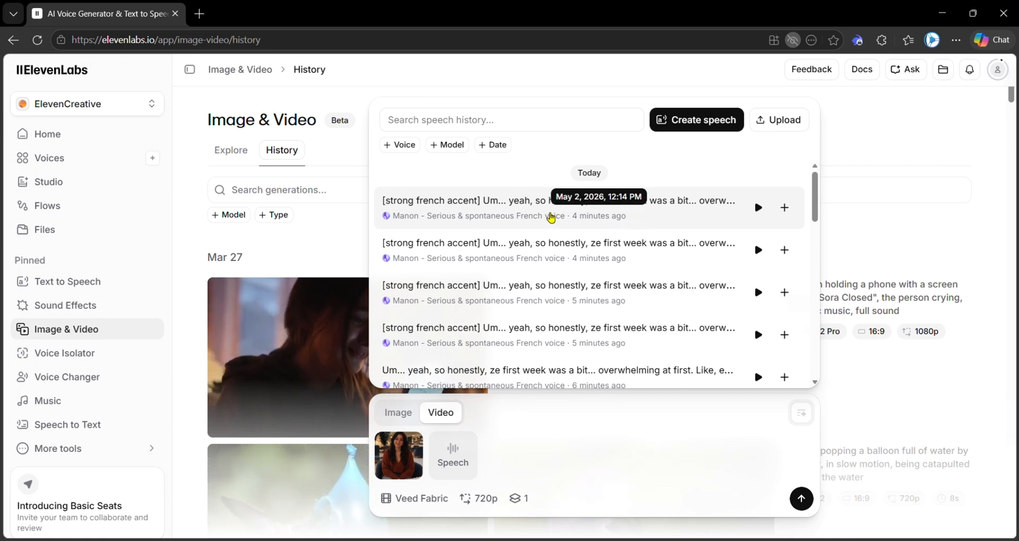
{"action": "left_click", "coordinate": [503, 214]}
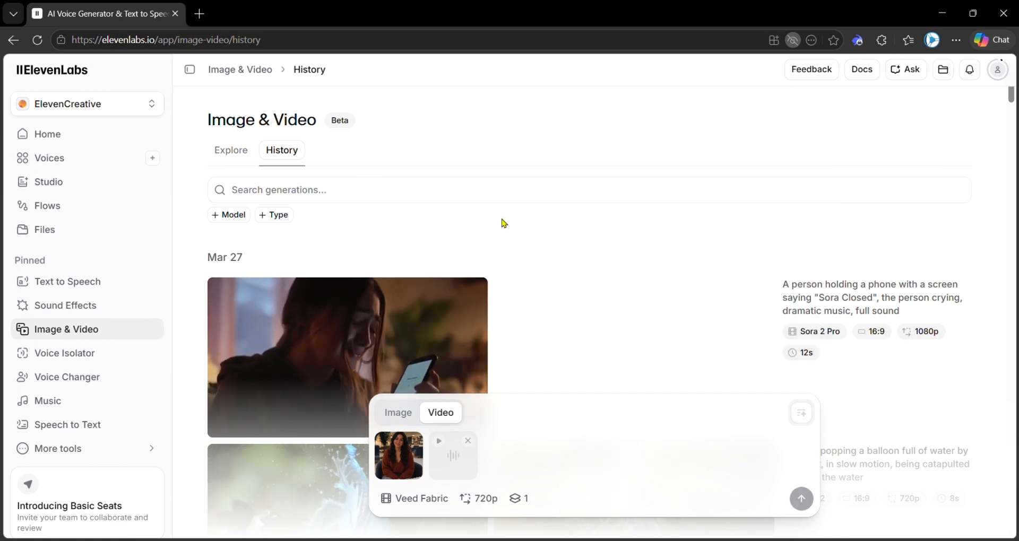
{"action": "left_click", "coordinate": [479, 504]}
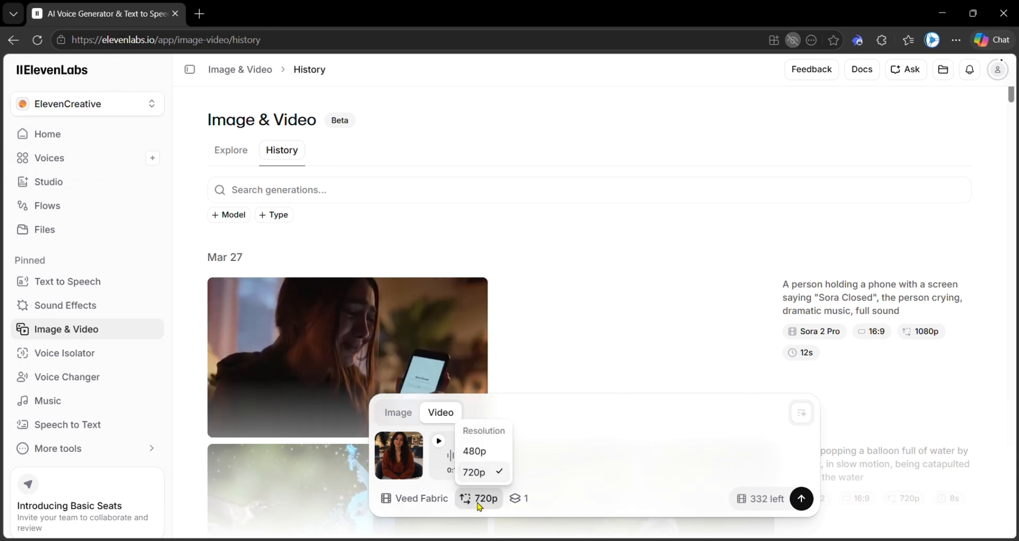
{"action": "left_click", "coordinate": [479, 504]}
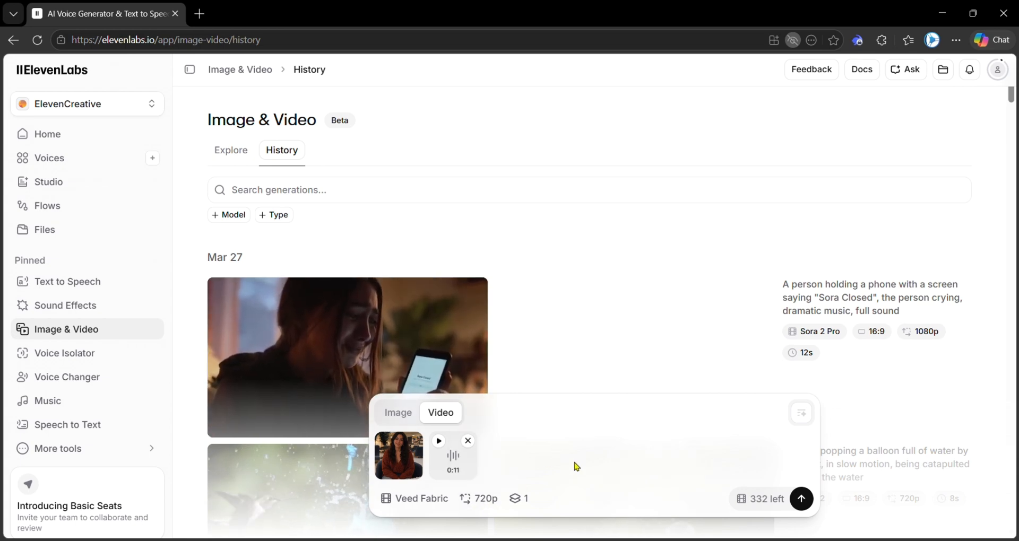
Step: Generate the talking video with Veed Fabric, watch the result and close its preview
{"action": "left_click", "coordinate": [803, 501]}
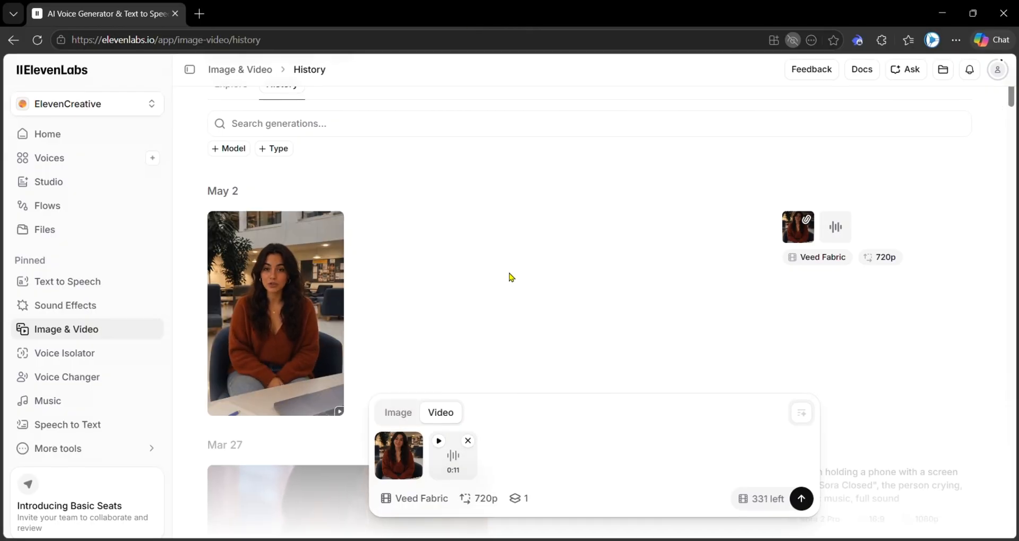
{"action": "left_click", "coordinate": [261, 302]}
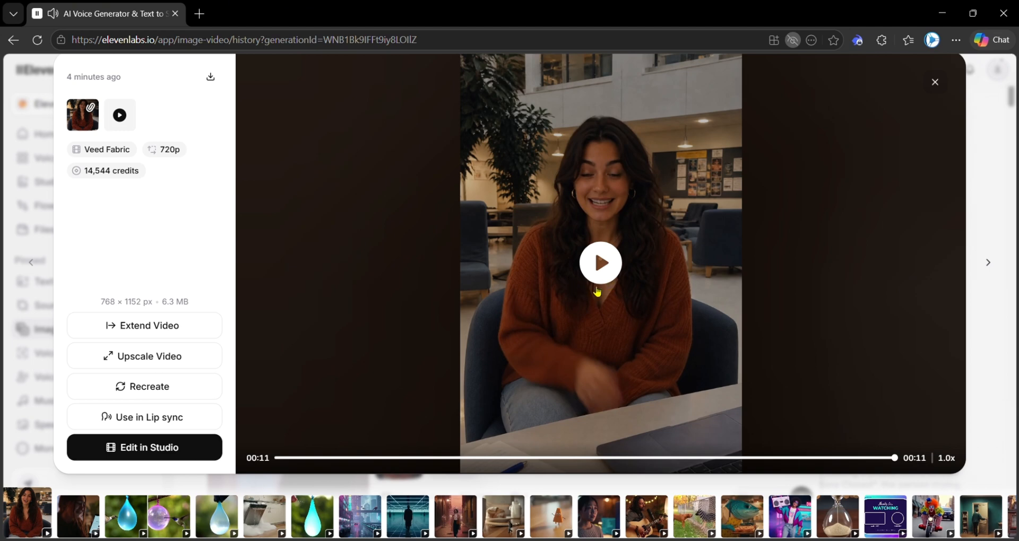
{"action": "left_click", "coordinate": [938, 83]}
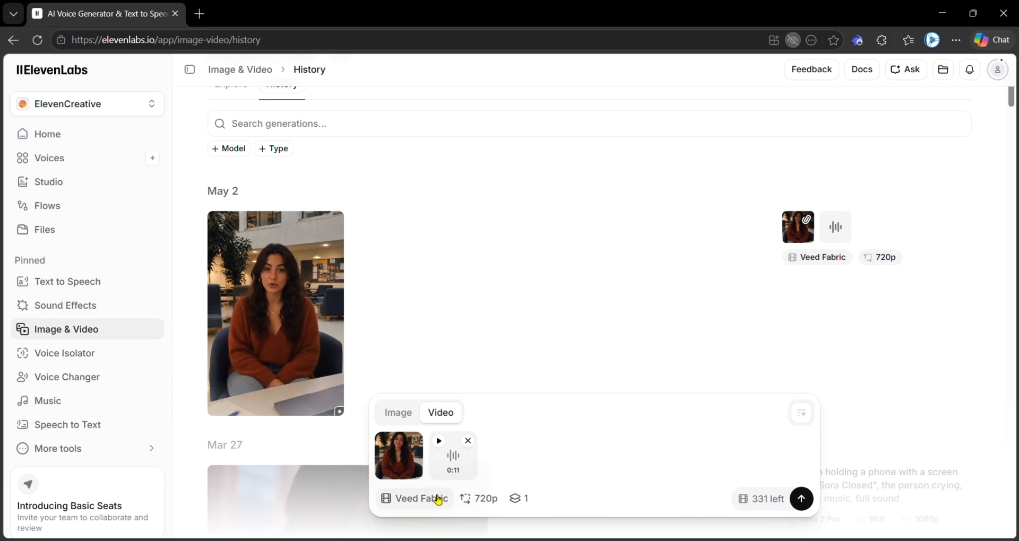
Step: Switch the video model to OmniHuman 1.5 and start the optional prompt that guides the video generation
{"action": "left_click", "coordinate": [437, 499]}
{"action": "scroll", "coordinate": [487, 382], "scroll_direction": "down", "scroll_amount": 15}
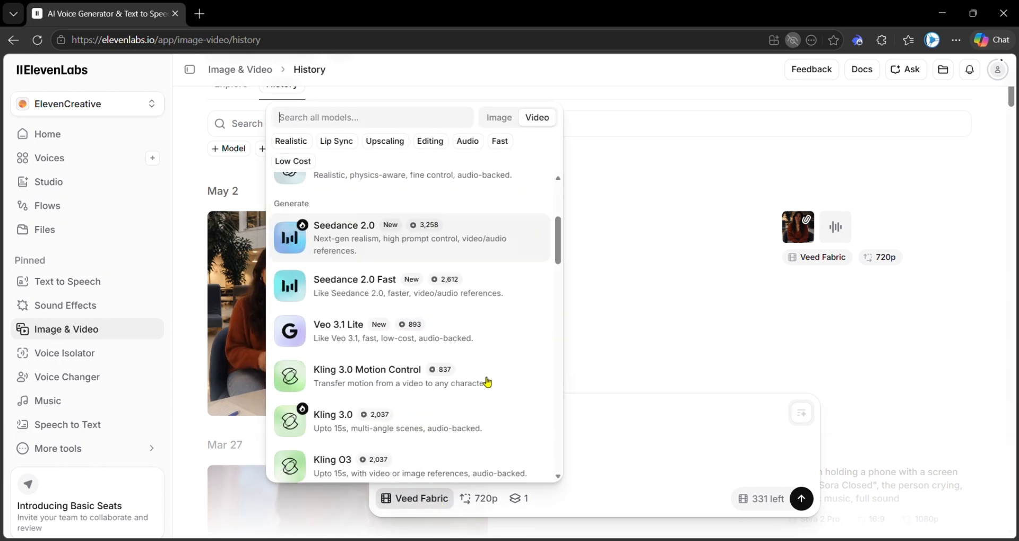
{"action": "scroll", "coordinate": [487, 382], "scroll_direction": "down", "scroll_amount": 3}
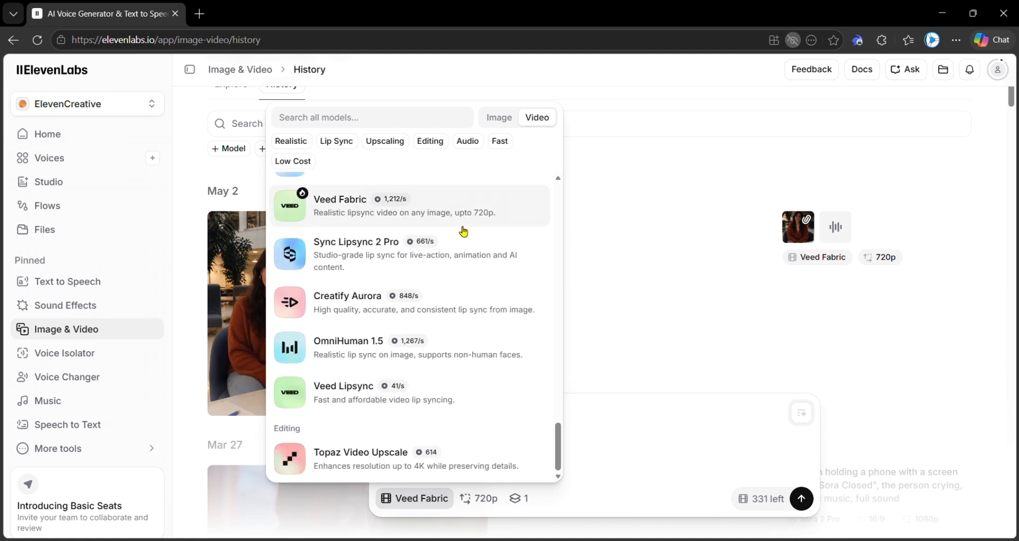
{"action": "left_click", "coordinate": [460, 356]}
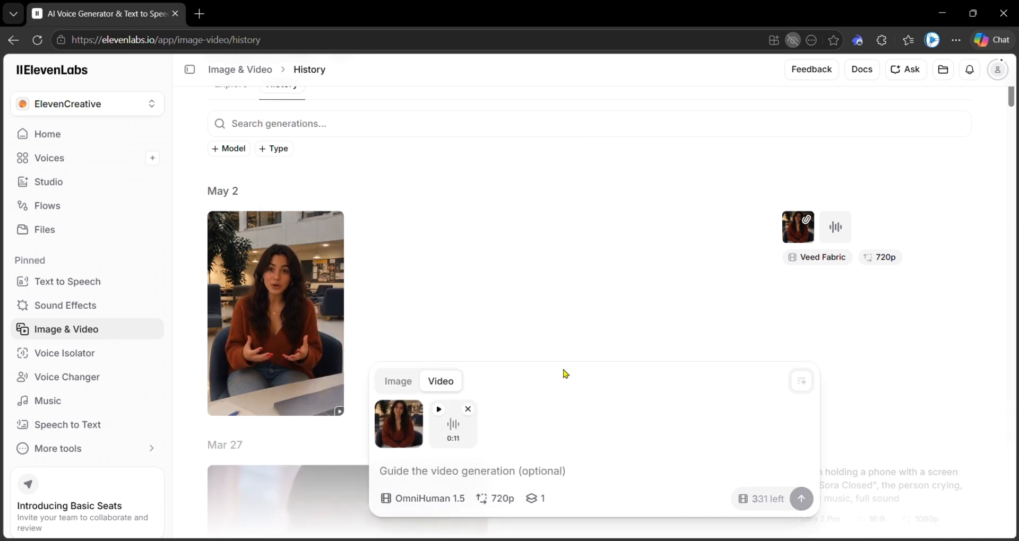
{"action": "left_click", "coordinate": [483, 471]}
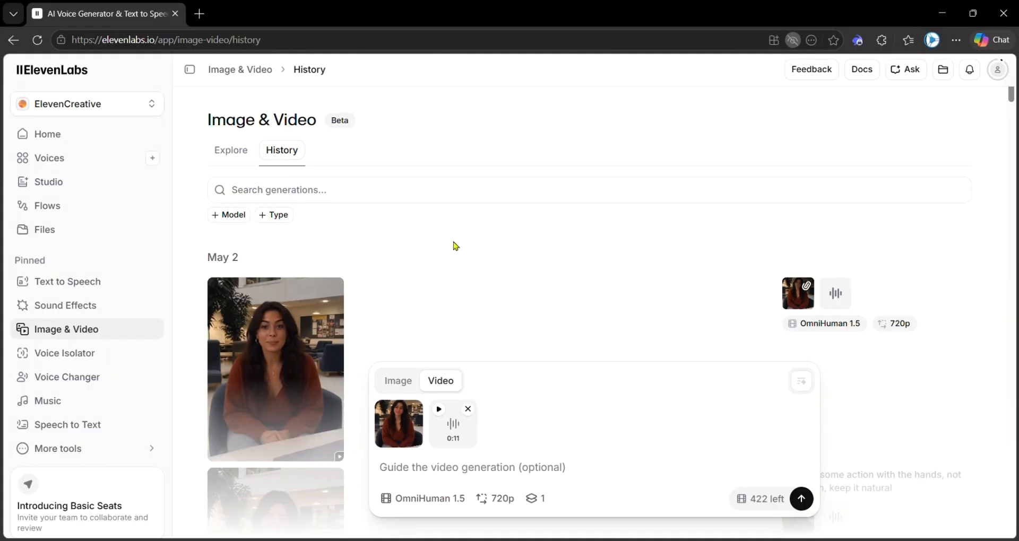
Step: Open the newest OmniHuman 1.5 video in the history and watch it
{"action": "left_click", "coordinate": [301, 356]}
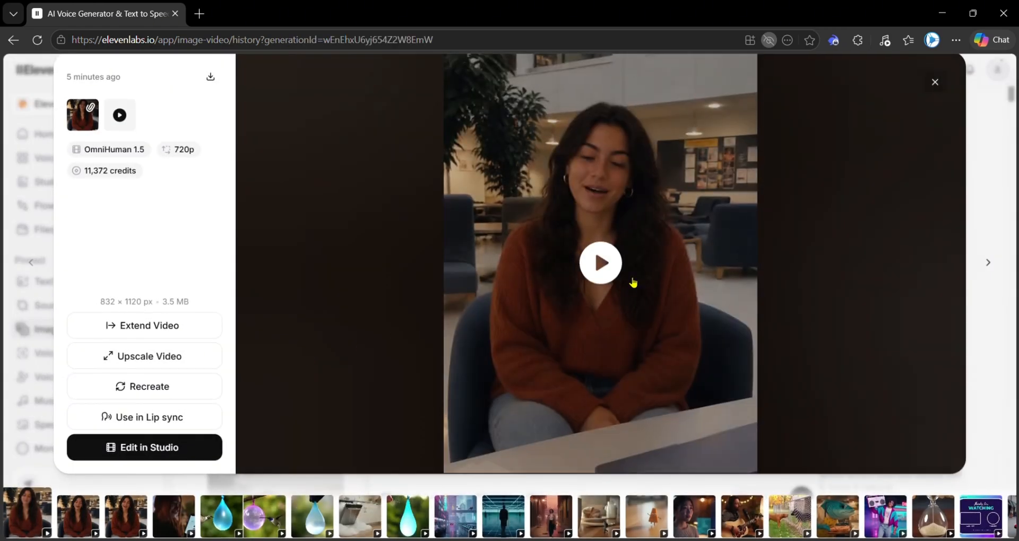